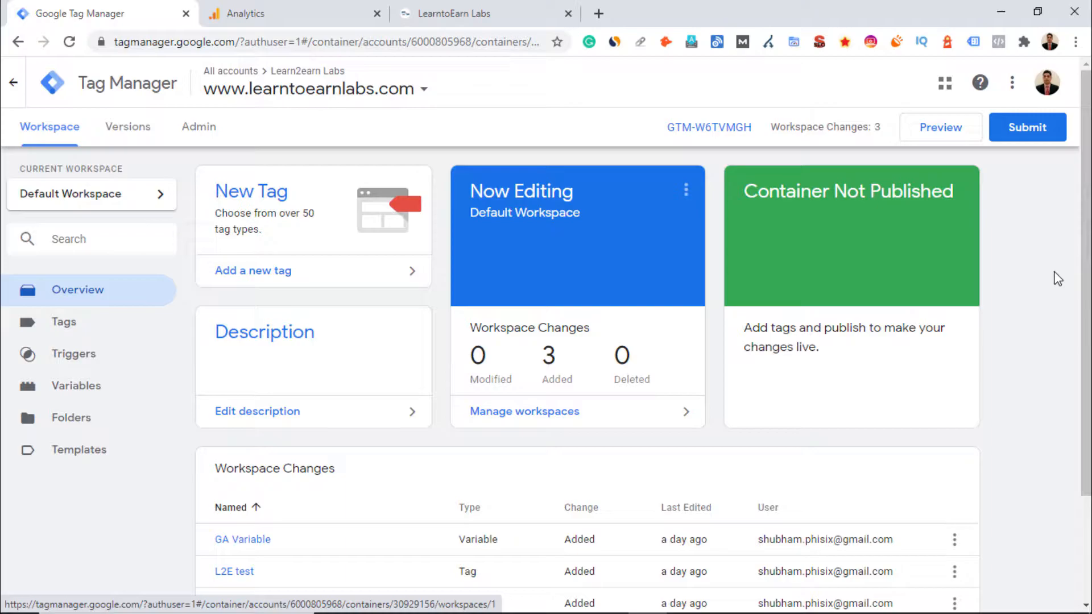
Look over the LearntoEarn Labs website in its browser tab and return to Tag Manager
{"action": "left_click", "coordinate": [531, 14]}
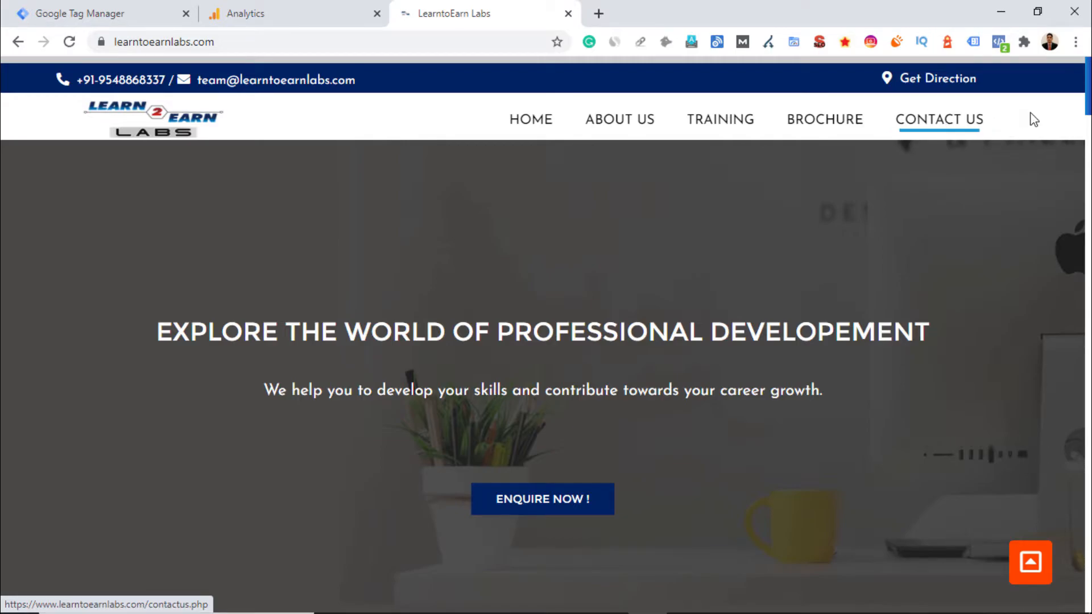
{"action": "mouse_move", "coordinate": [1090, 103]}
{"action": "left_mouse_down"}
{"action": "mouse_move", "coordinate": [1090, 135]}
{"action": "mouse_move", "coordinate": [1090, 102]}
{"action": "left_mouse_up"}
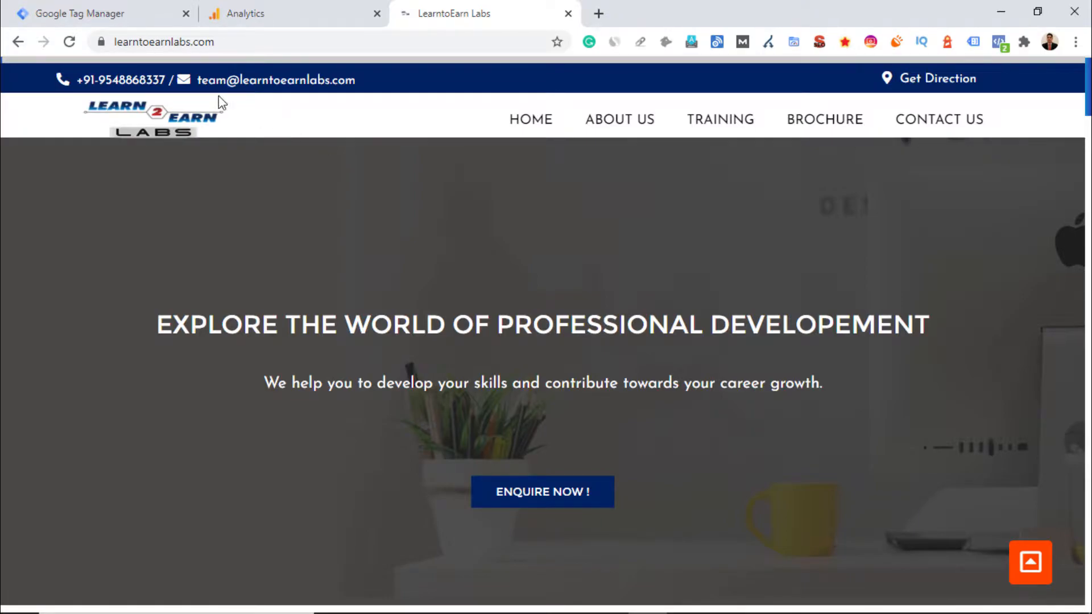
{"action": "left_click", "coordinate": [124, 15]}
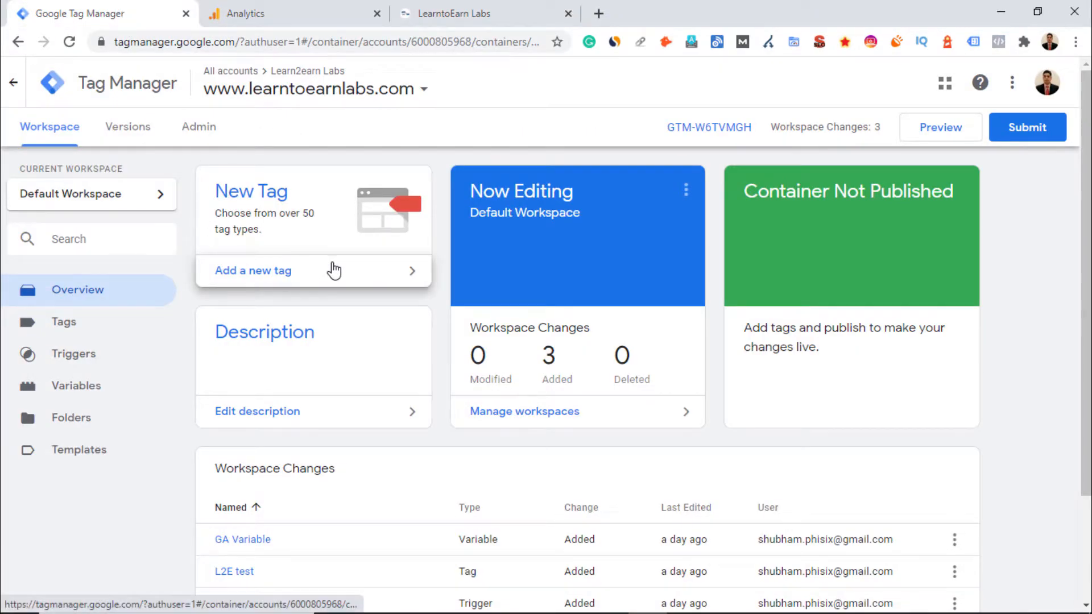
Create a new tag from the Tags section and select its title
{"action": "left_click", "coordinate": [81, 330]}
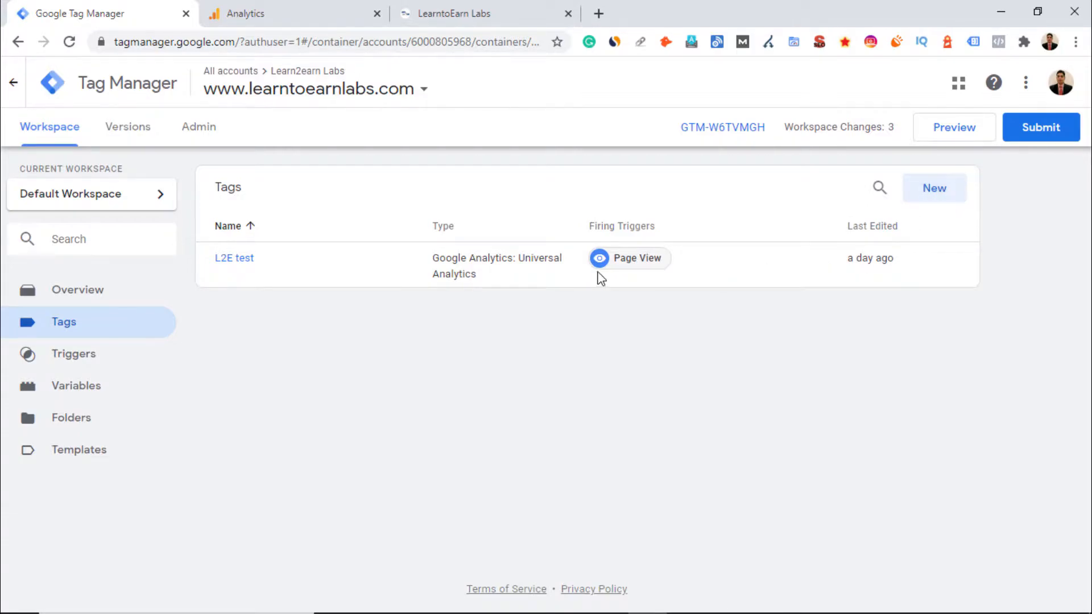
{"action": "left_click", "coordinate": [949, 197]}
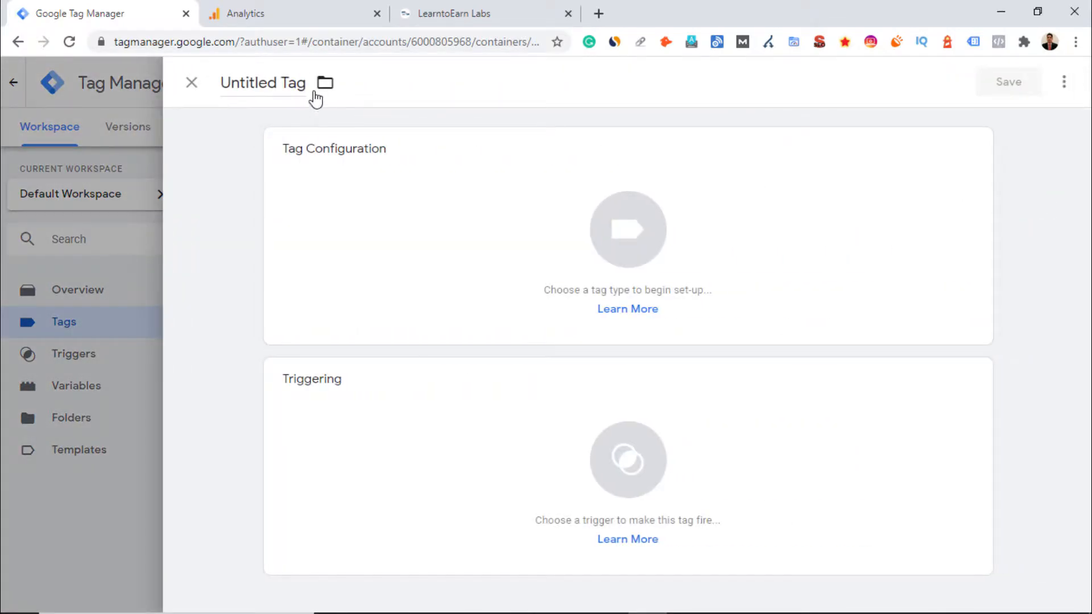
{"action": "left_click", "coordinate": [287, 84]}
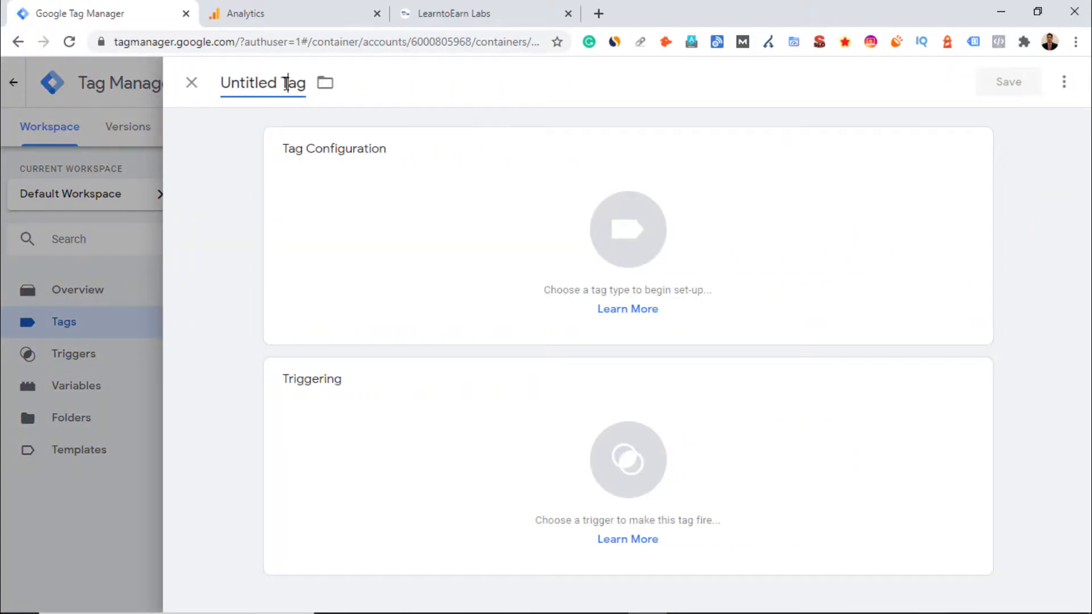
{"action": "triple_click", "coordinate": [288, 84]}
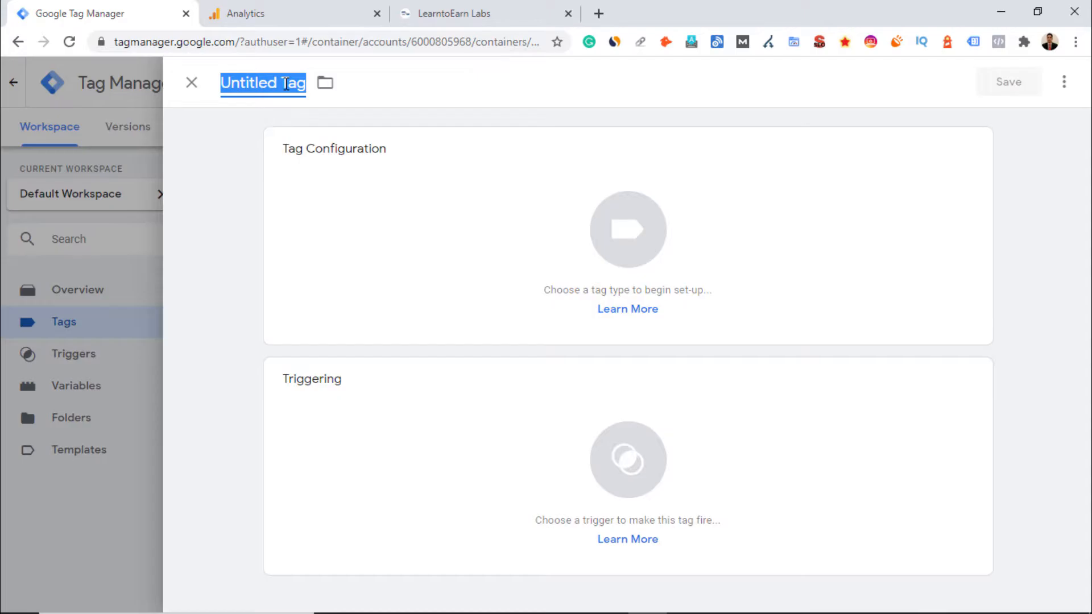
Open the website's About Us page in the other tab and return to the new tag
{"action": "left_click", "coordinate": [447, 10]}
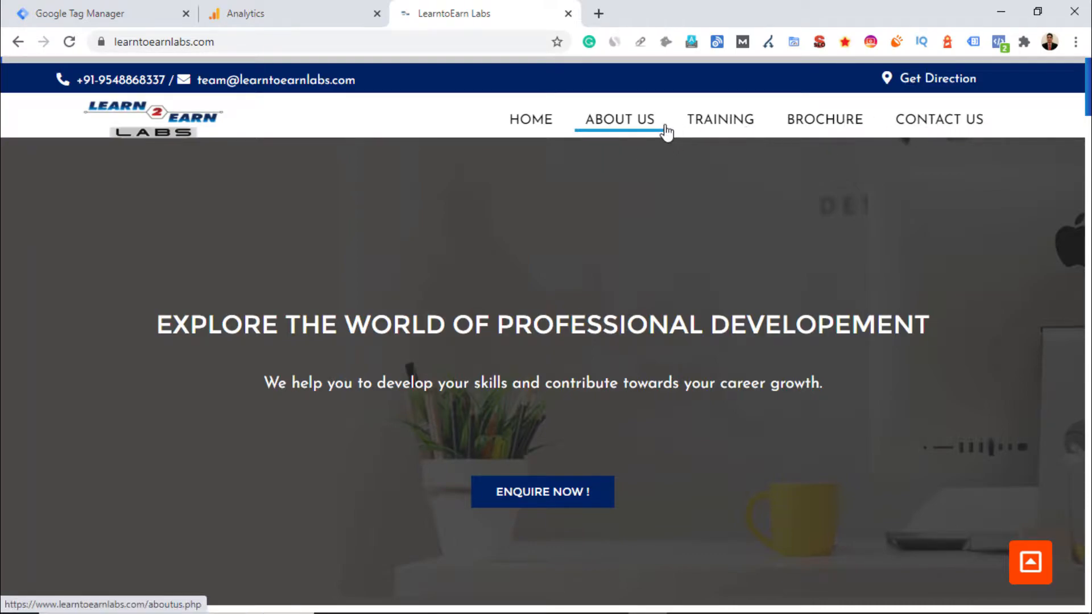
{"action": "left_click", "coordinate": [646, 127]}
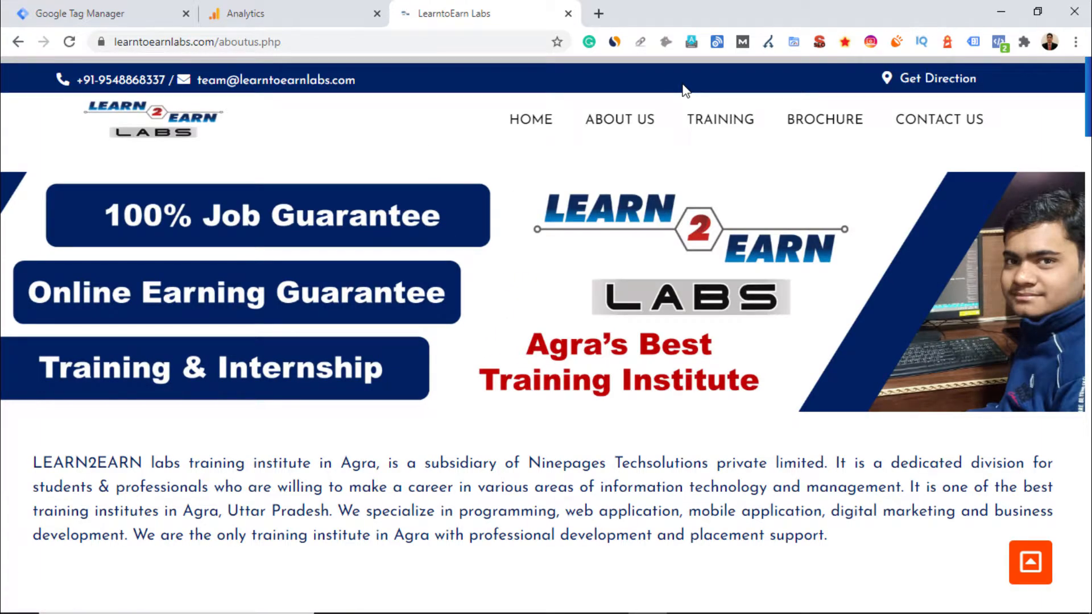
{"action": "left_click", "coordinate": [143, 10]}
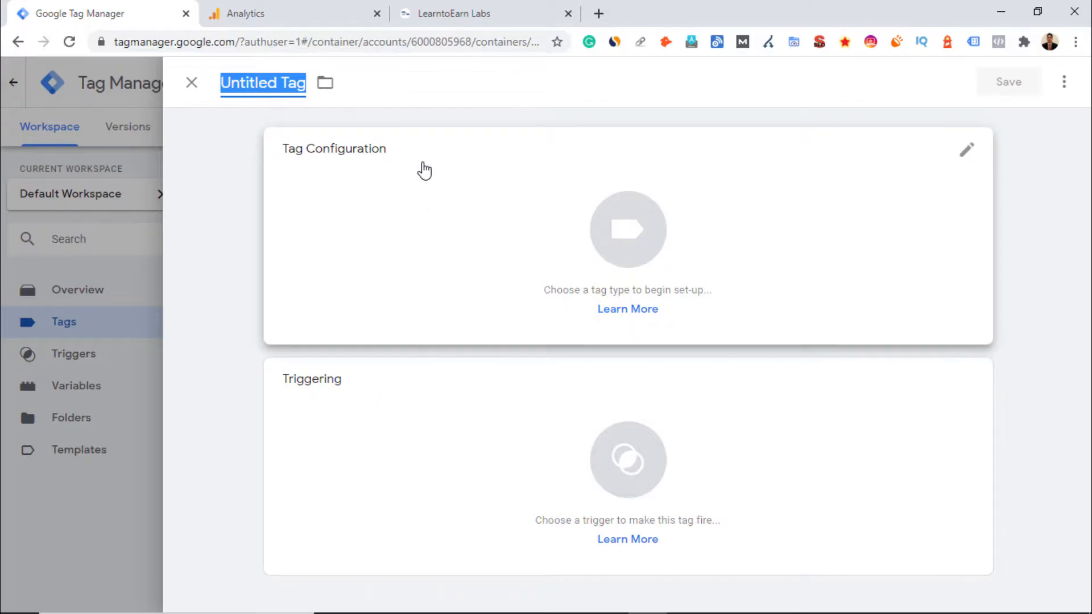
Configure the tag as Google Analytics: Universal Analytics with the Event track type
{"action": "left_click", "coordinate": [973, 156]}
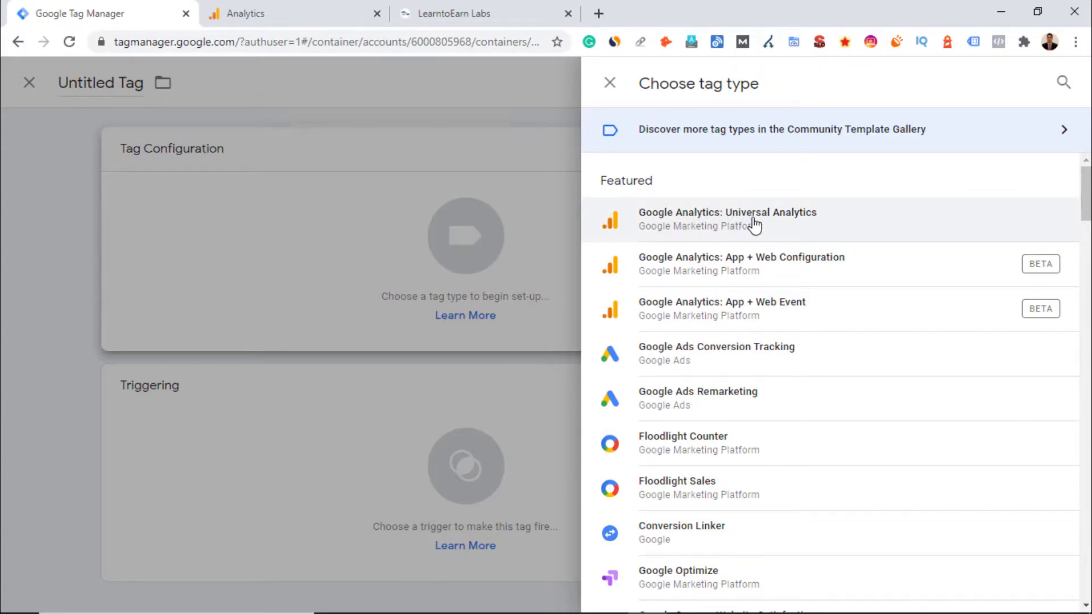
{"action": "left_click", "coordinate": [787, 221]}
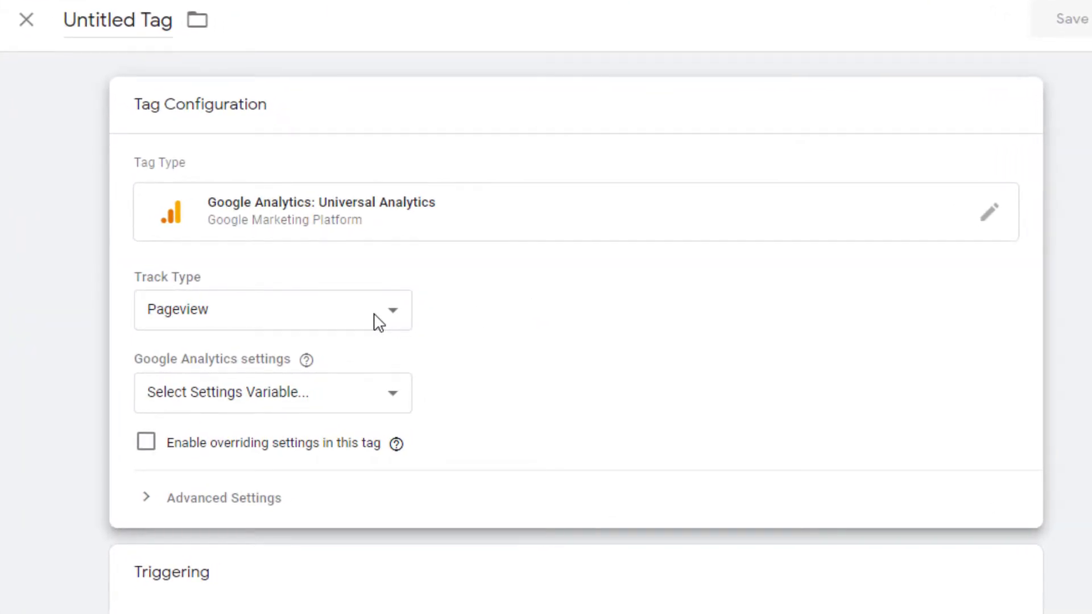
{"action": "left_click", "coordinate": [376, 316]}
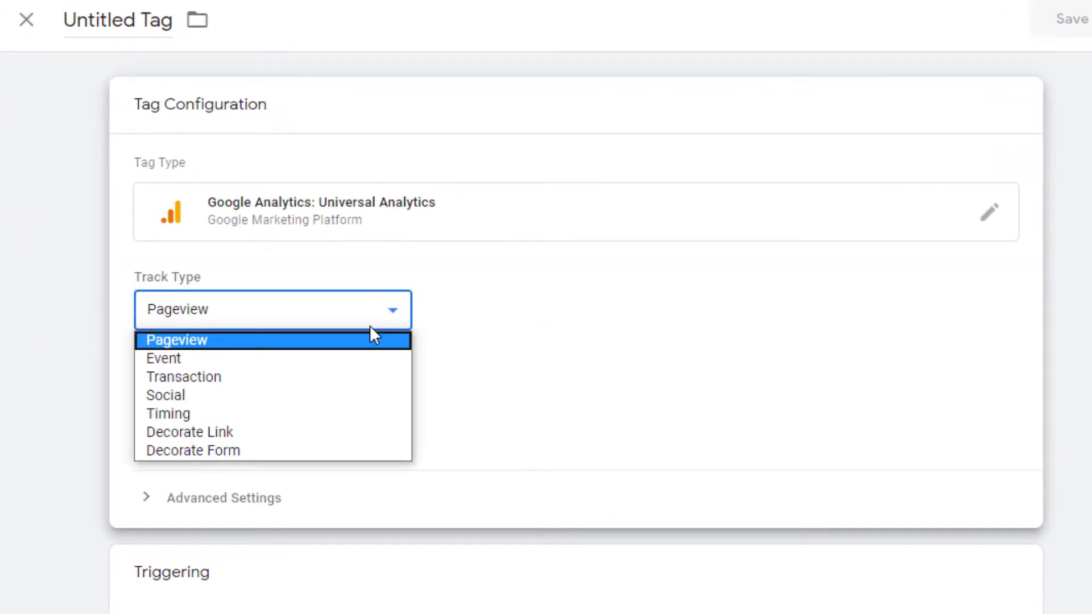
{"action": "left_click", "coordinate": [363, 358]}
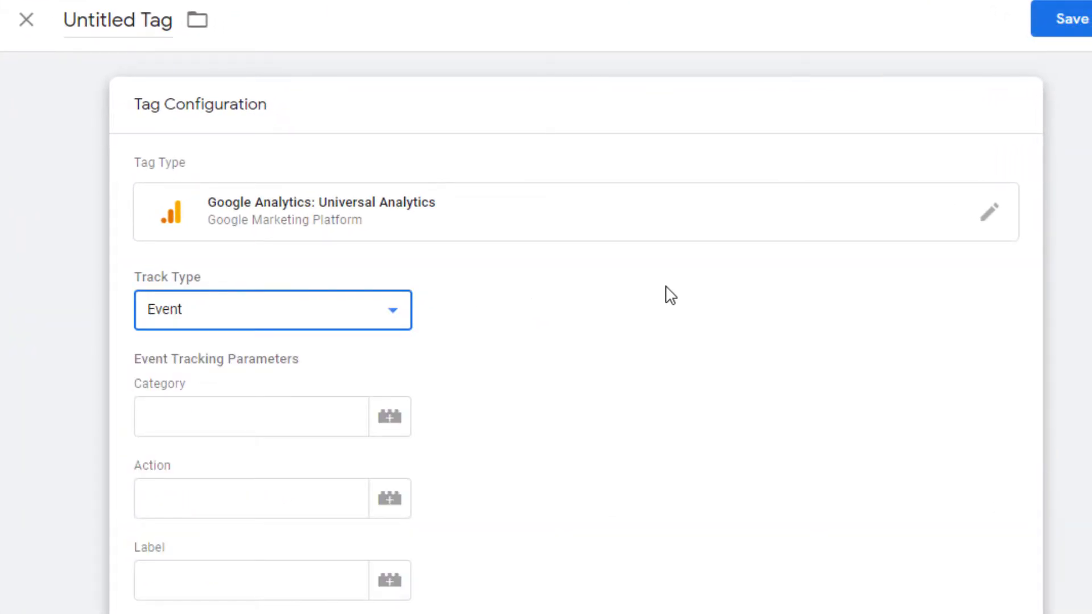
{"action": "scroll", "coordinate": [667, 291], "scroll_direction": "down", "scroll_amount": 2}
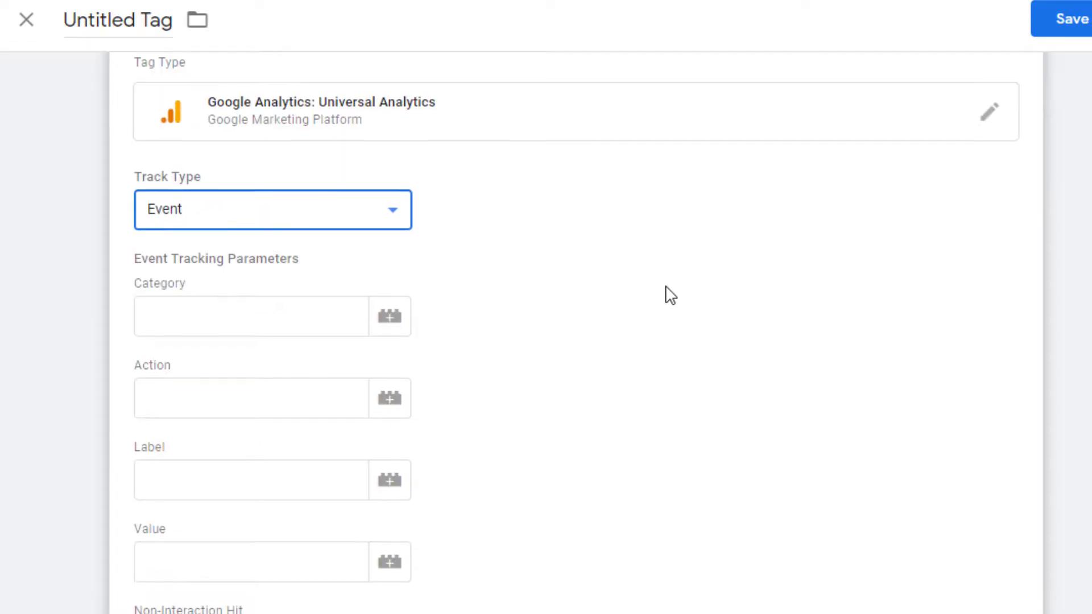
{"action": "left_click", "coordinate": [392, 211]}
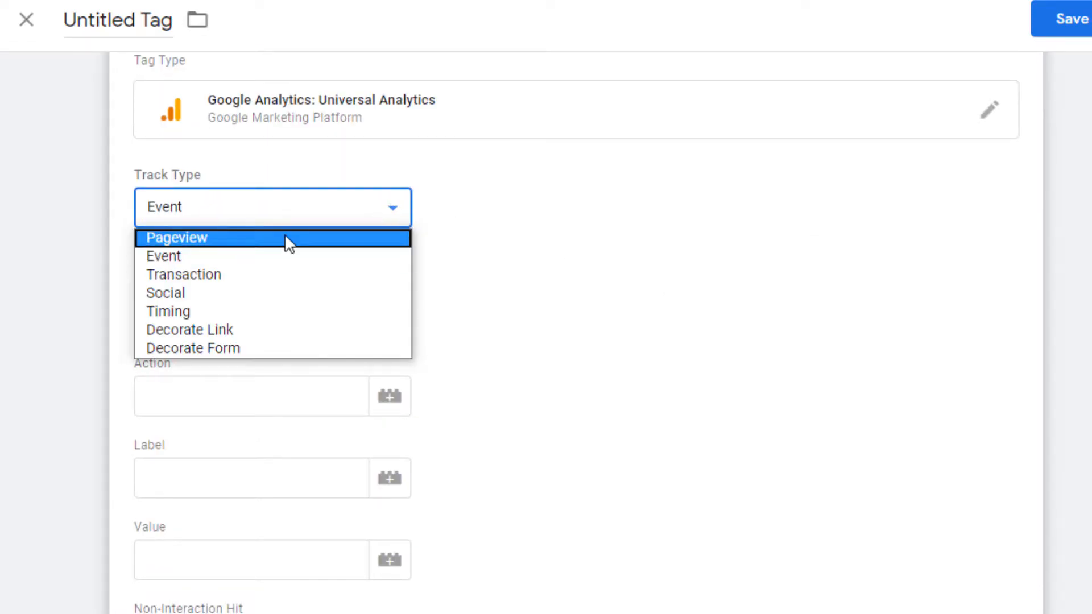
{"action": "left_click", "coordinate": [271, 255]}
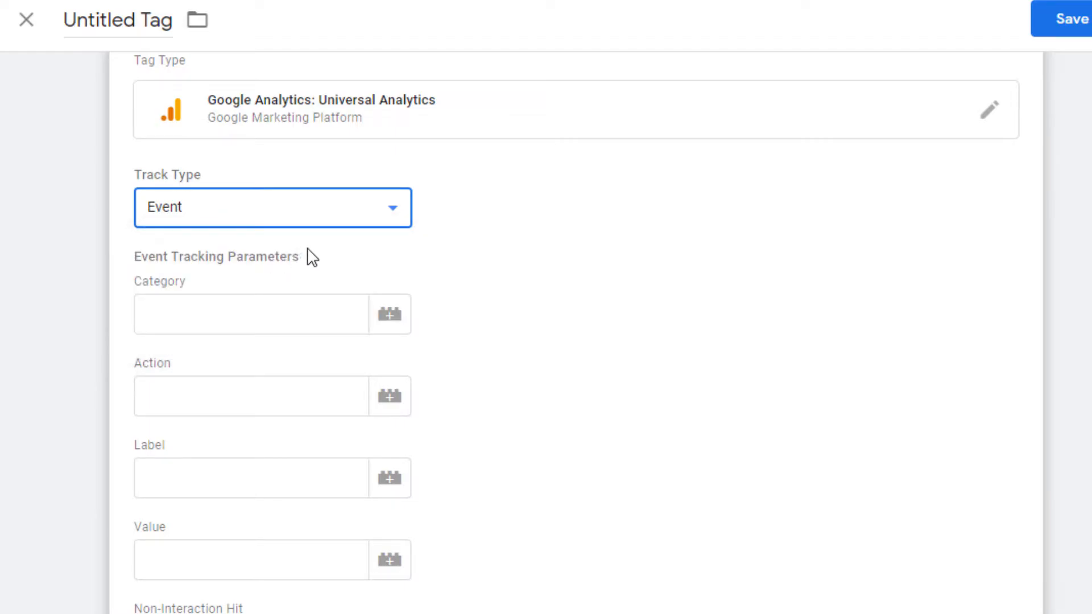
Set the event category to About us, the action to Click and the label to Click
{"action": "left_click", "coordinate": [220, 313]}
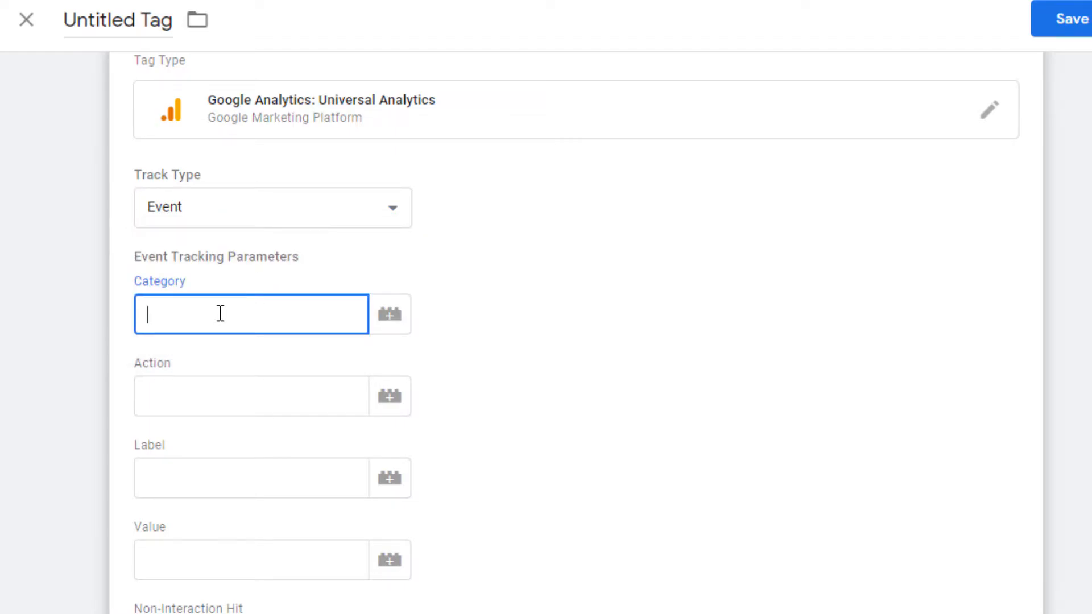
{"action": "type", "text": "About us"}
{"action": "left_click", "coordinate": [213, 387]}
{"action": "type", "text": "Click"}
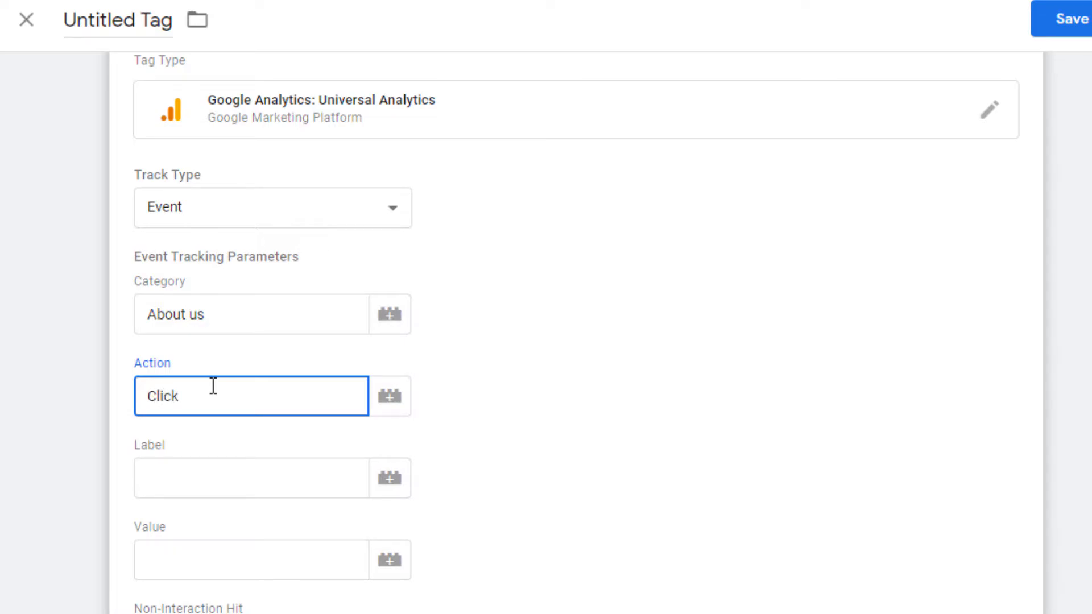
{"action": "left_click", "coordinate": [210, 477]}
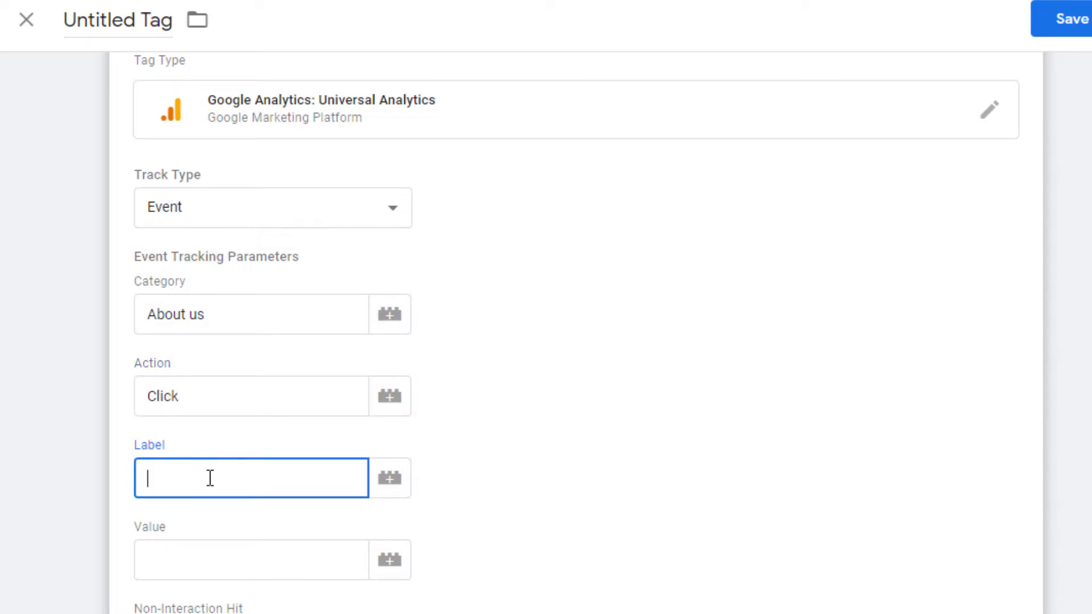
{"action": "type", "text": "Click"}
Set the tag's Google Analytics settings to the {{GA Variable}} variable
{"action": "scroll", "coordinate": [210, 477], "scroll_direction": "down", "scroll_amount": 3}
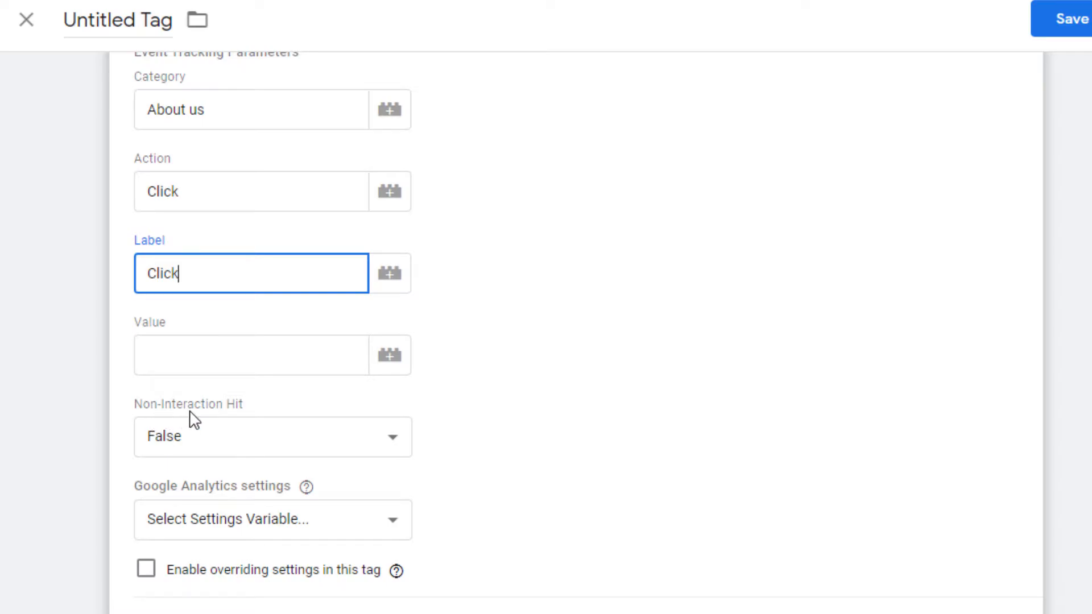
{"action": "left_click", "coordinate": [399, 444]}
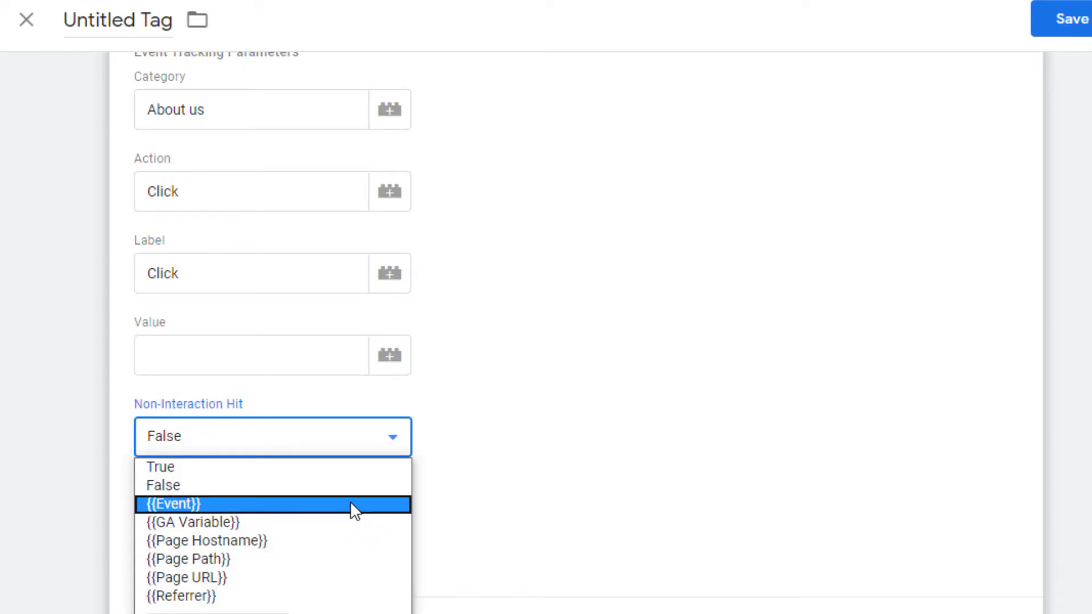
{"action": "left_click", "coordinate": [383, 442]}
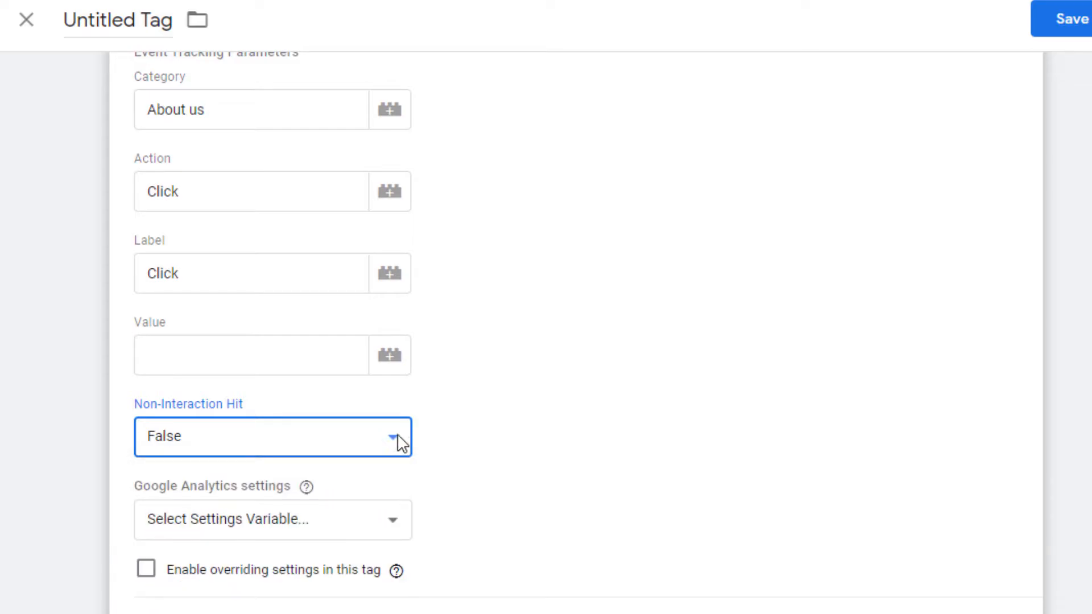
{"action": "scroll", "coordinate": [502, 451], "scroll_direction": "down", "scroll_amount": 2}
{"action": "left_click", "coordinate": [280, 424]}
{"action": "left_click", "coordinate": [270, 467]}
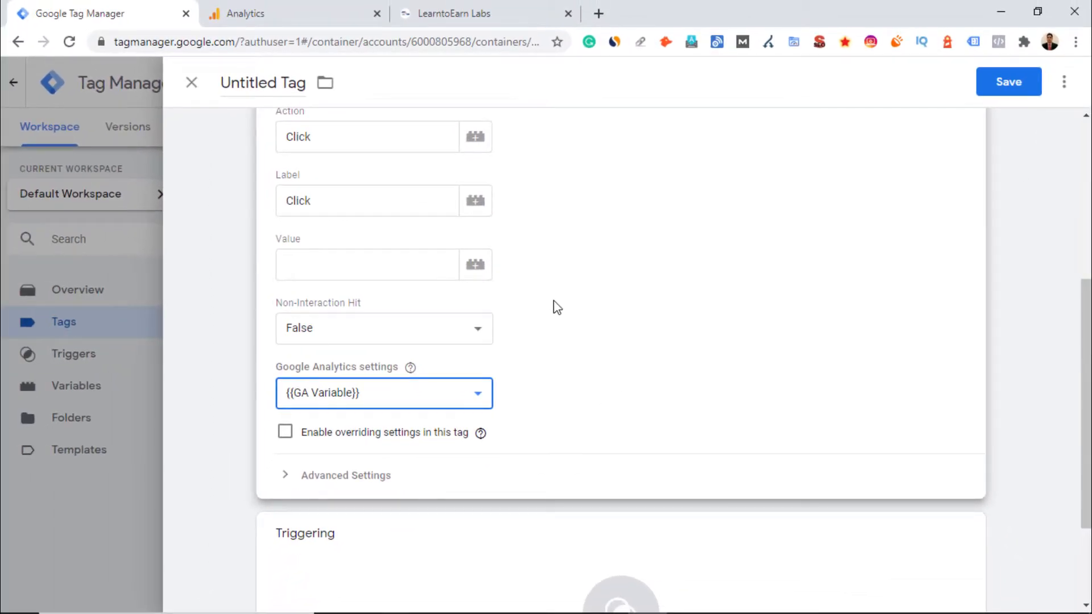
Start creating a new trigger for the tag
{"action": "scroll", "coordinate": [510, 239], "scroll_direction": "up", "scroll_amount": 3}
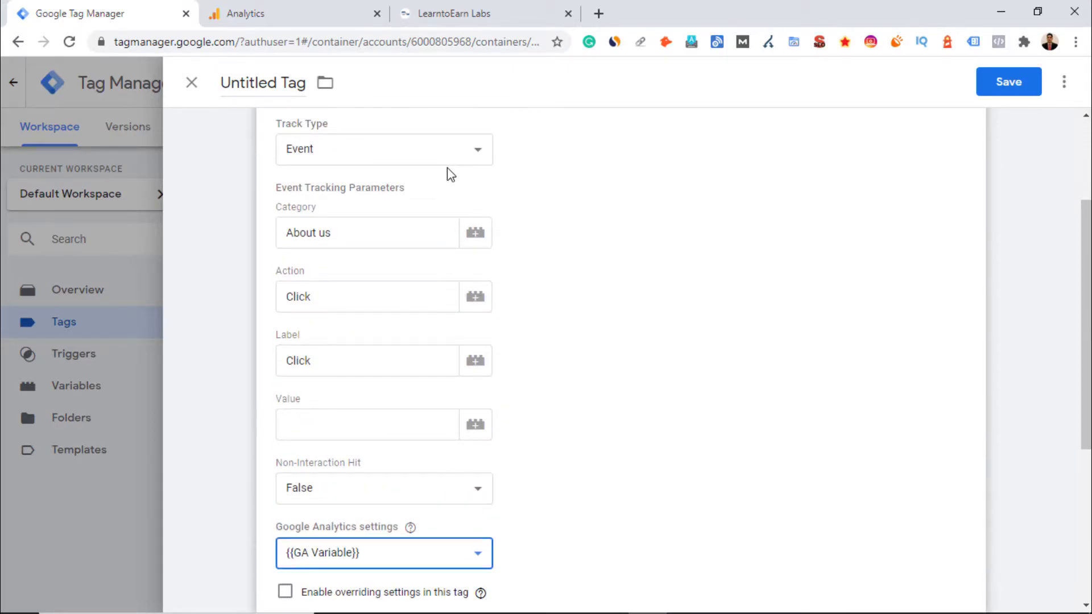
{"action": "scroll", "coordinate": [622, 314], "scroll_direction": "up", "scroll_amount": 3}
{"action": "scroll", "coordinate": [661, 356], "scroll_direction": "down", "scroll_amount": 6}
{"action": "scroll", "coordinate": [661, 356], "scroll_direction": "down", "scroll_amount": 3}
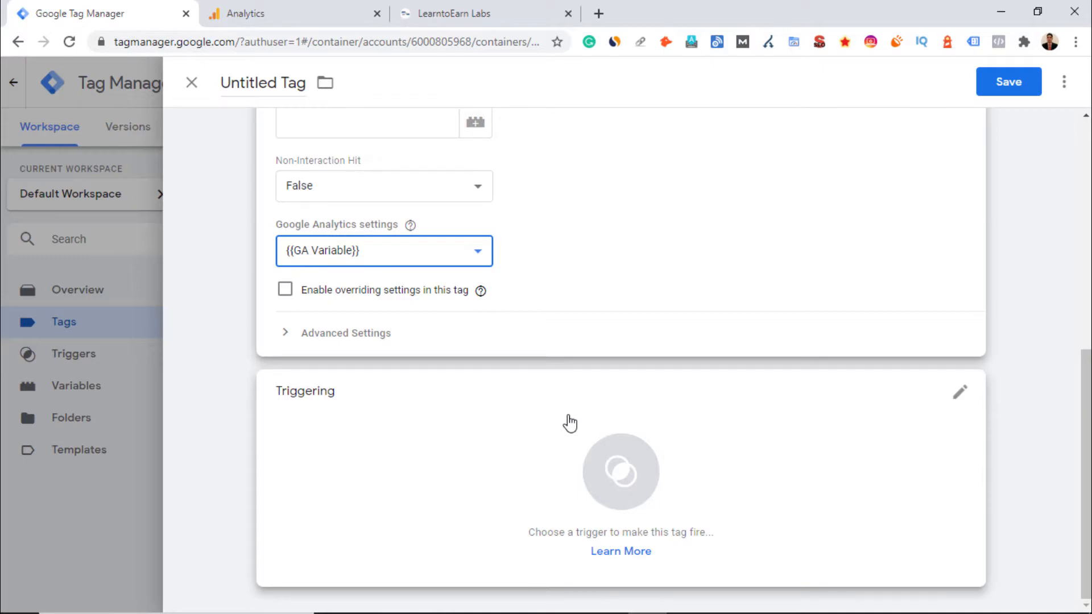
{"action": "left_click", "coordinate": [956, 396]}
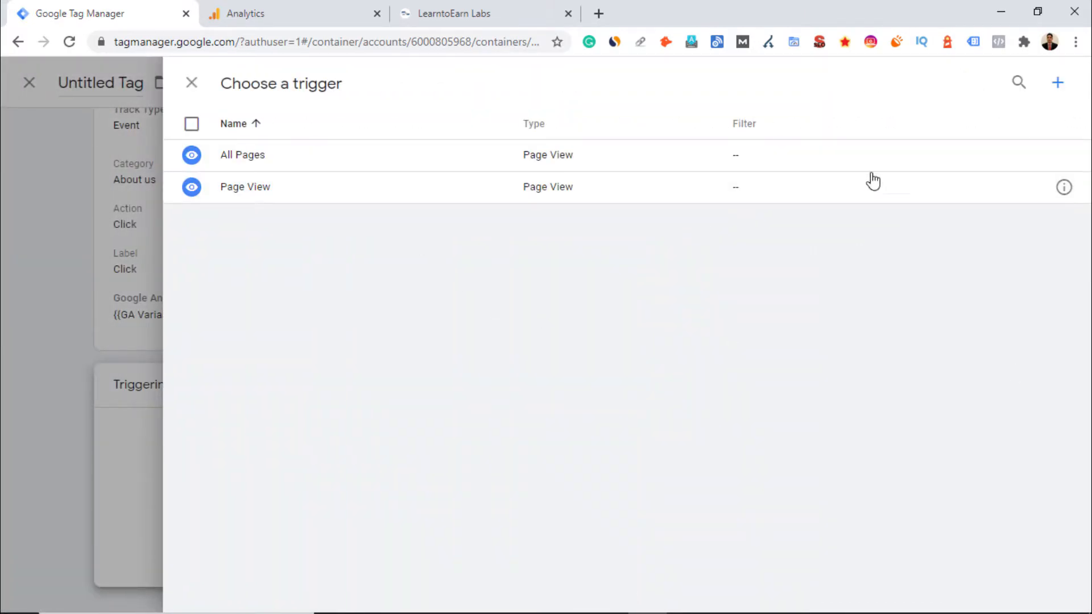
{"action": "left_click", "coordinate": [1056, 85]}
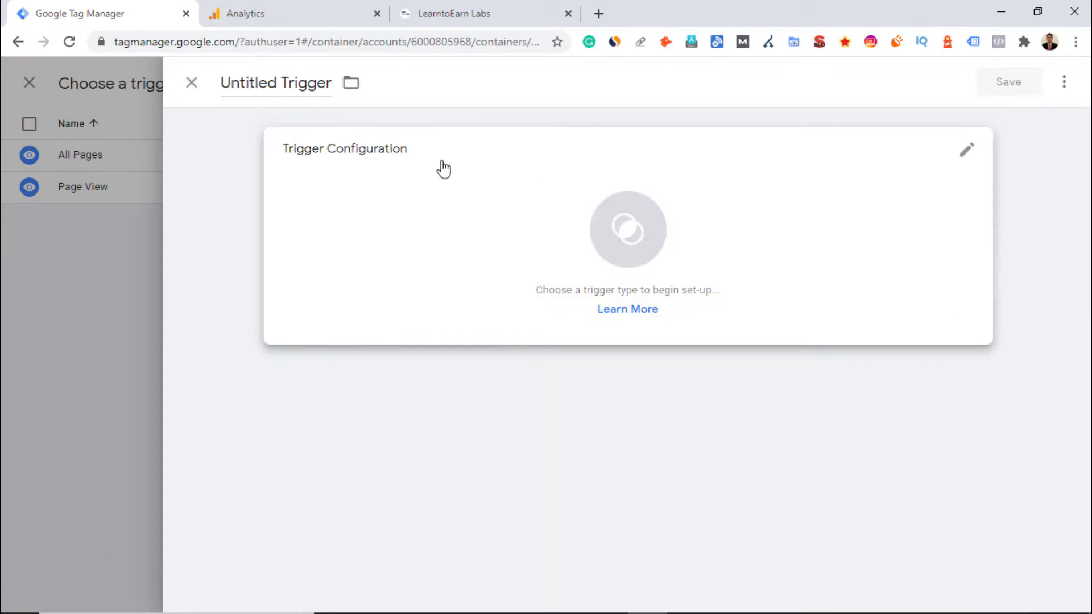
Name the trigger About us and set its type to Page View
{"action": "left_click", "coordinate": [321, 82]}
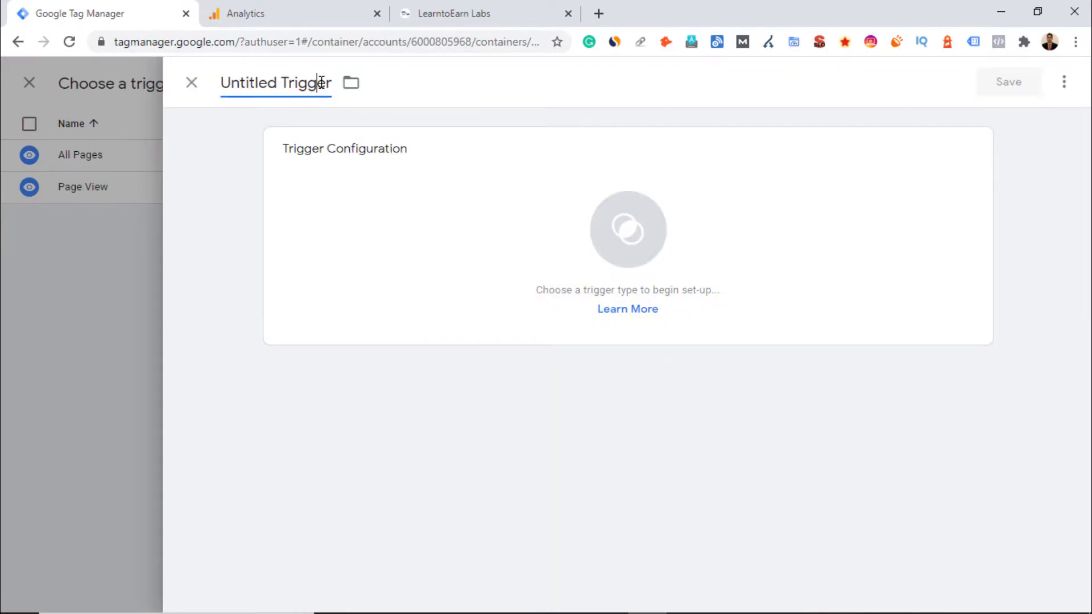
{"action": "triple_click", "coordinate": [322, 83]}
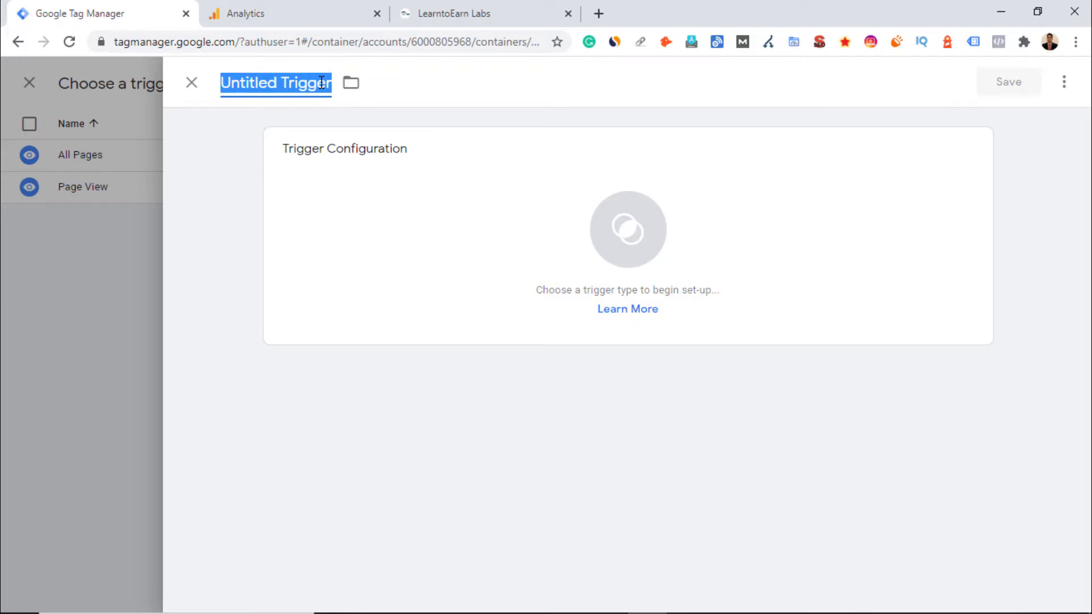
{"action": "type", "text": "About us"}
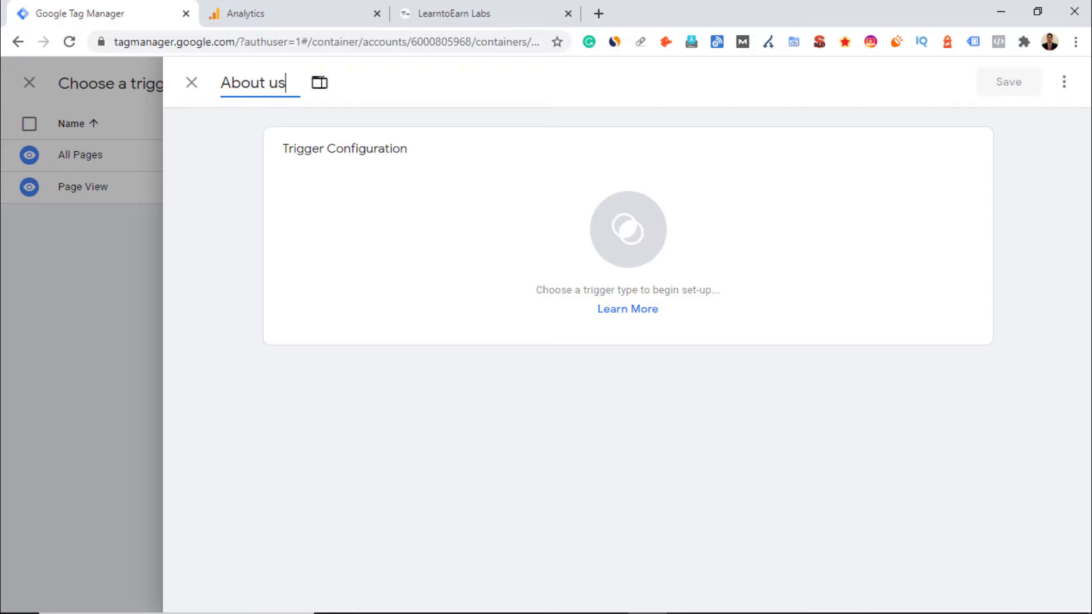
{"action": "left_click", "coordinate": [967, 153]}
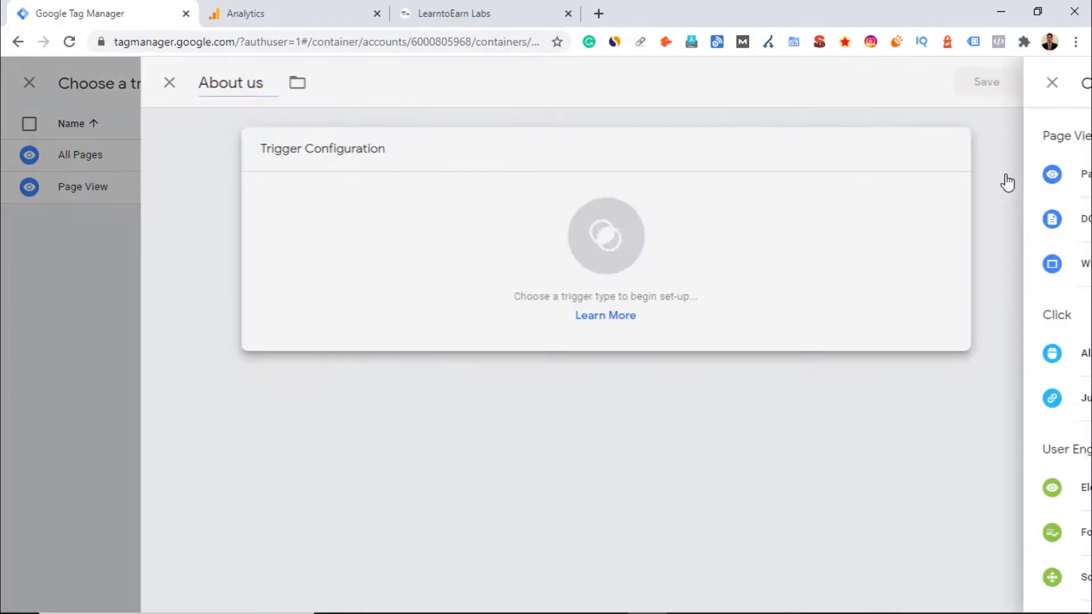
{"action": "left_click", "coordinate": [724, 182]}
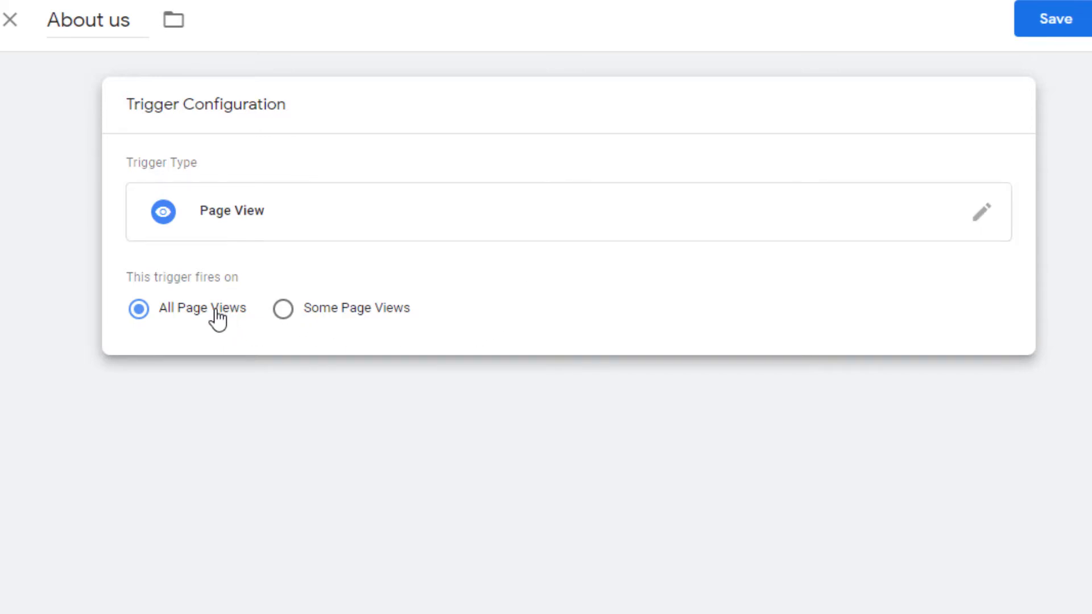
Make the trigger fire on some page views where the Page URL equals a value
{"action": "left_click", "coordinate": [287, 316]}
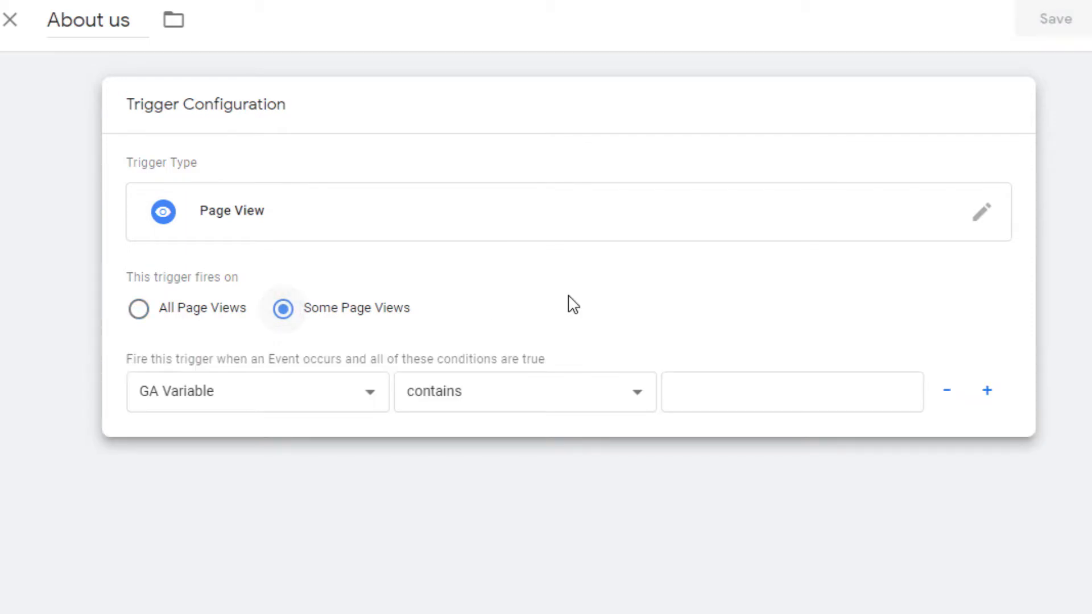
{"action": "left_click", "coordinate": [349, 396]}
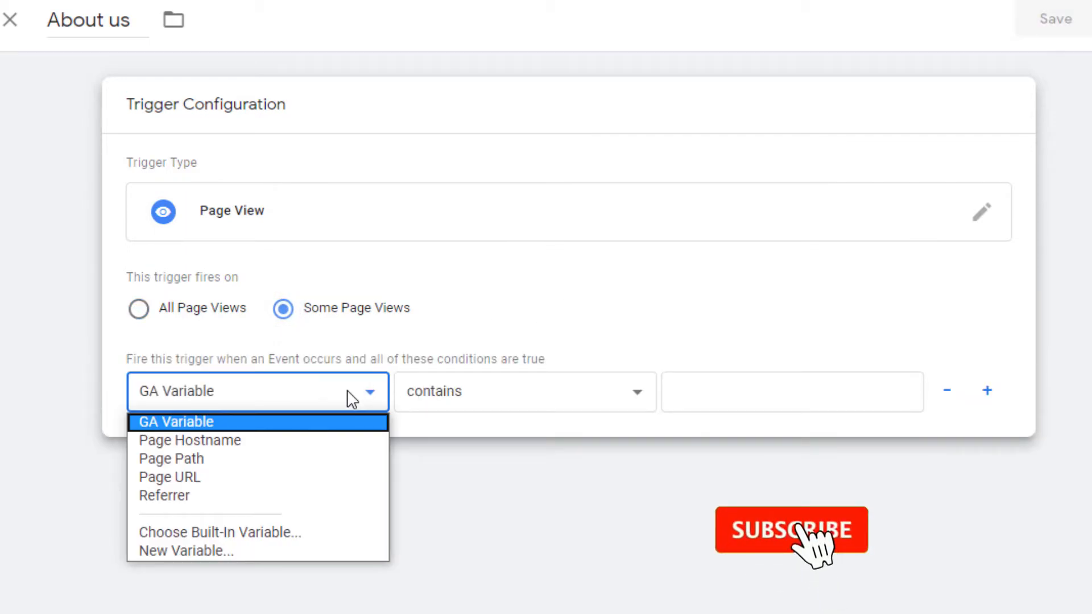
{"action": "left_click", "coordinate": [238, 479]}
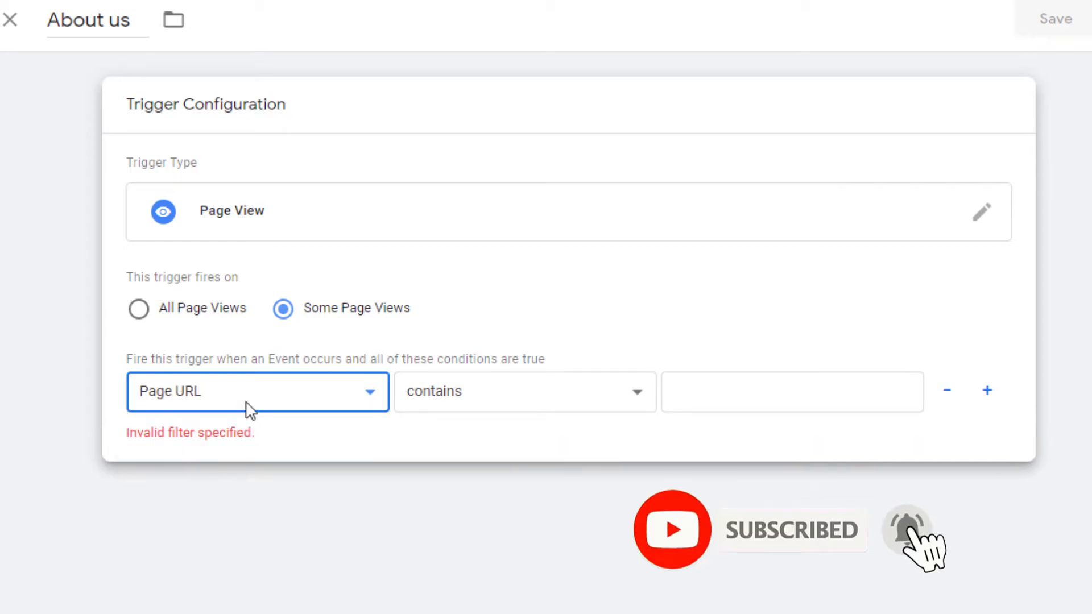
{"action": "left_click", "coordinate": [460, 397]}
{"action": "left_click", "coordinate": [455, 48]}
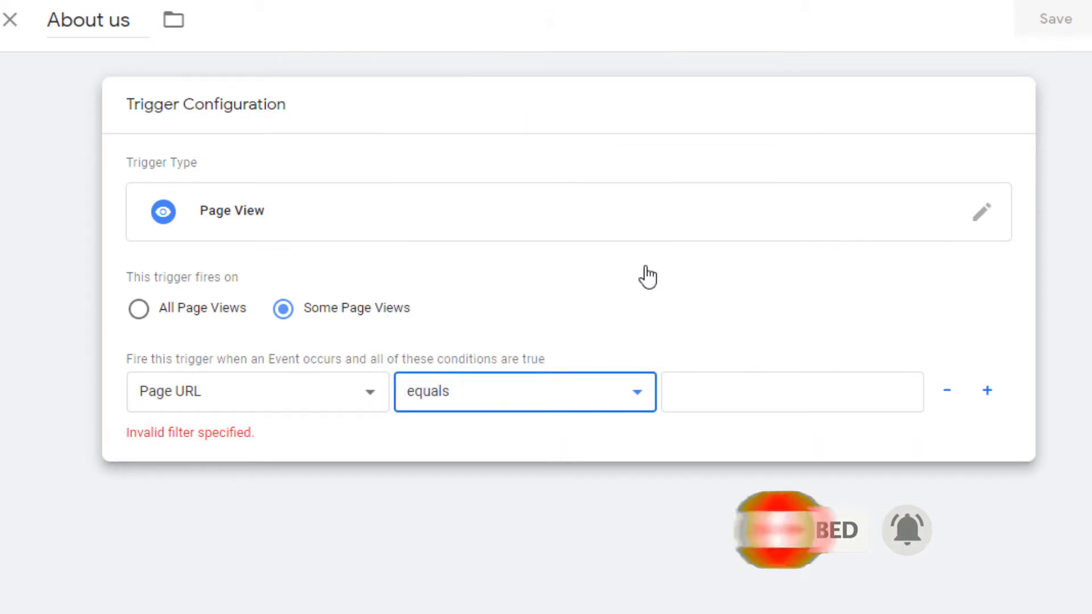
Copy the About Us page address from the website into the condition value and save the trigger
{"action": "left_click", "coordinate": [724, 385]}
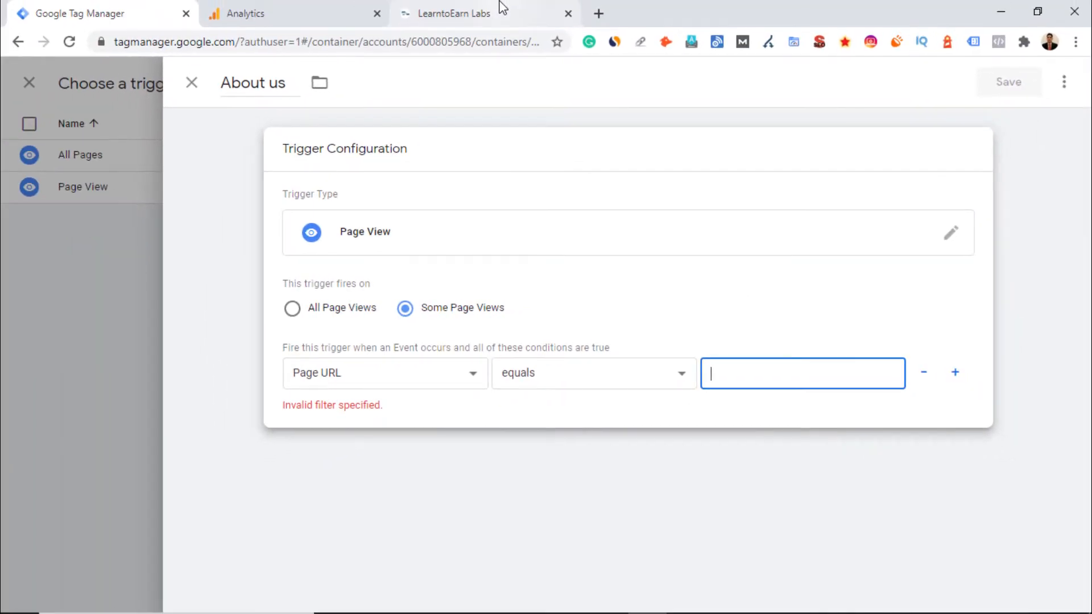
{"action": "left_click", "coordinate": [500, 7]}
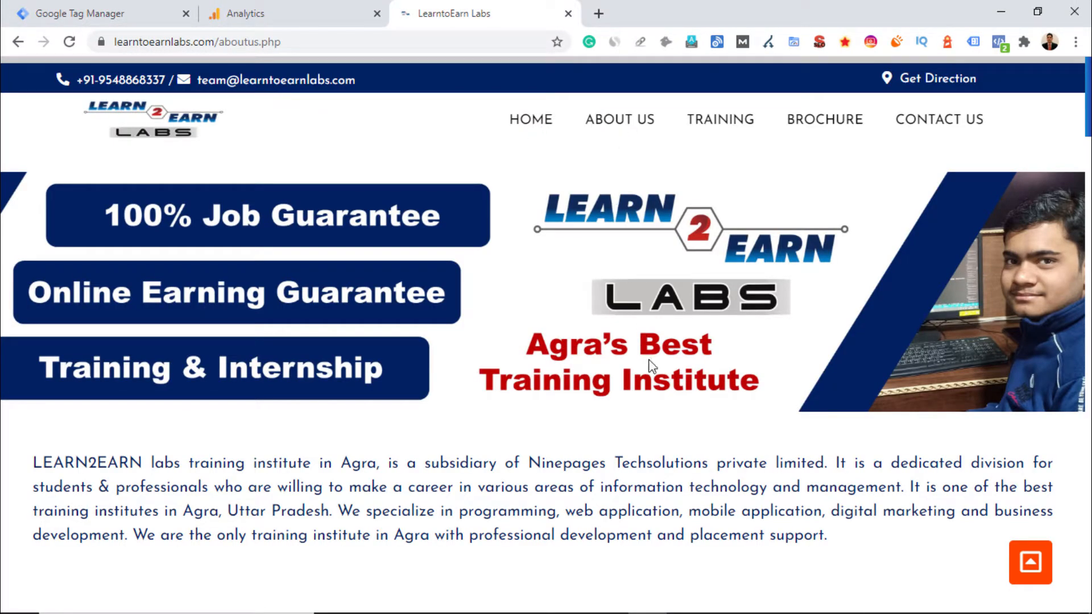
{"action": "left_click", "coordinate": [417, 42]}
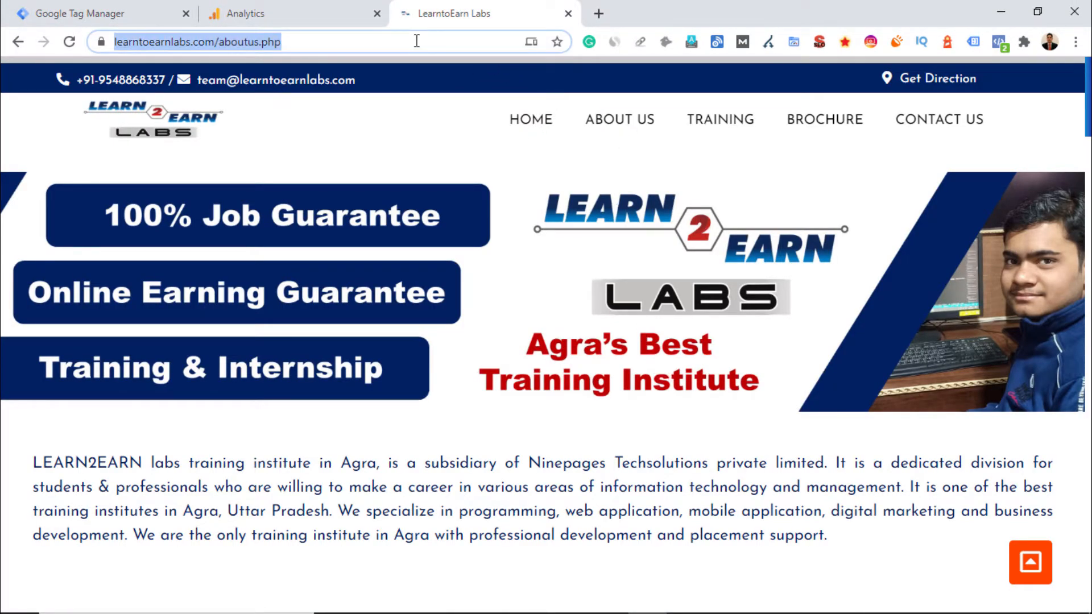
{"action": "left_click", "coordinate": [102, 13]}
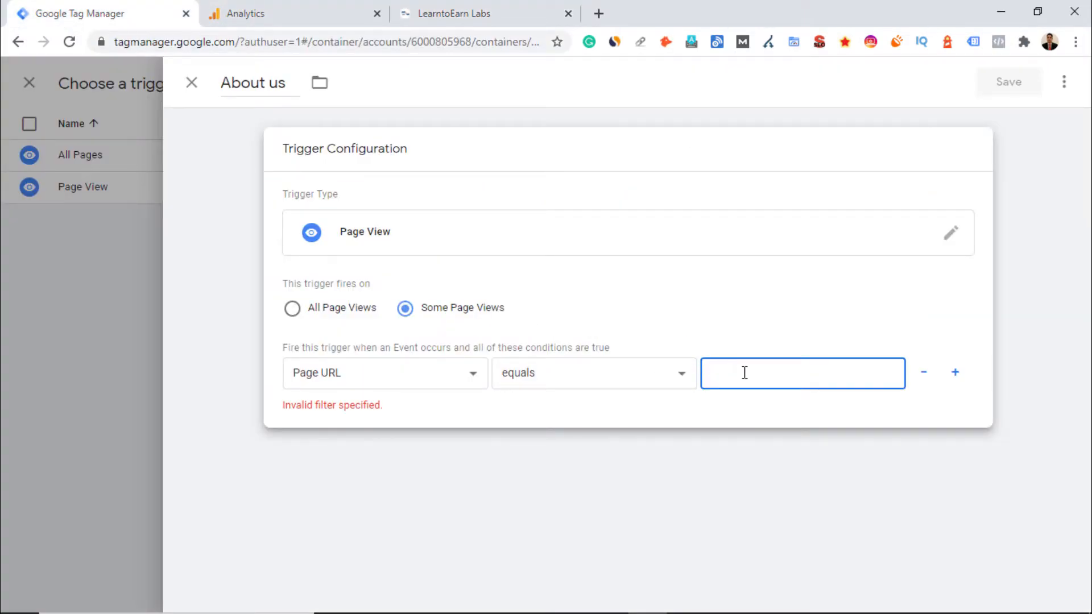
{"action": "key", "text": "ctrl+v"}
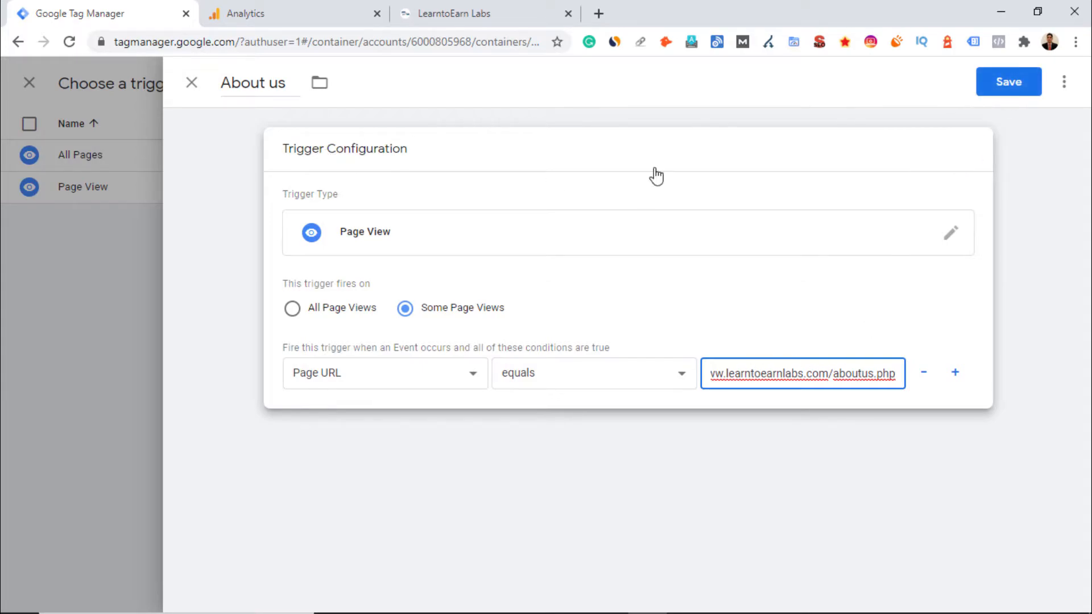
{"action": "left_click", "coordinate": [1004, 84]}
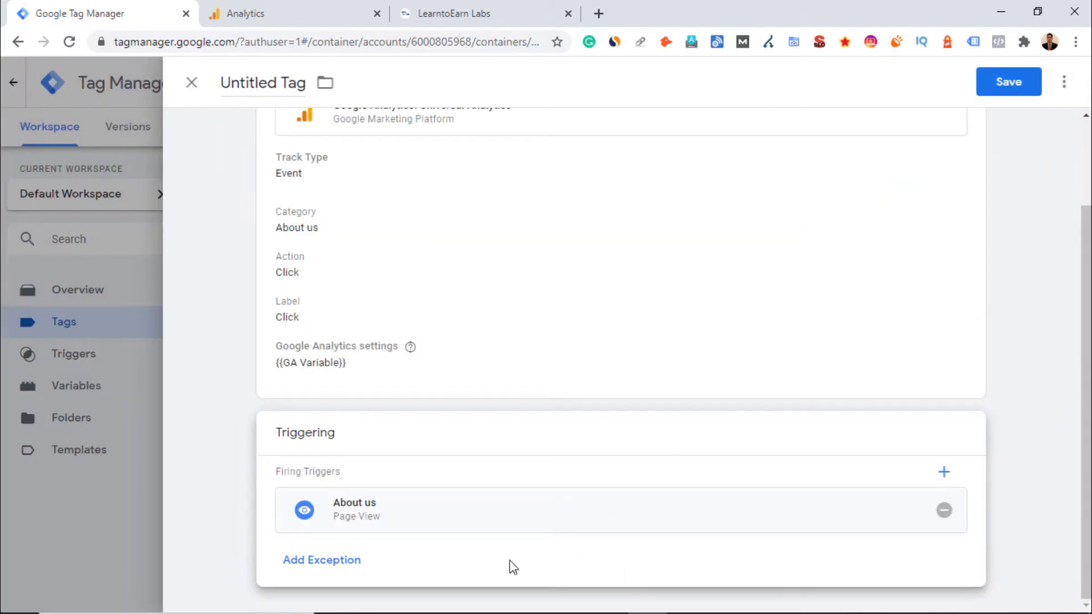
Name the tag About us Tag and save it
{"action": "scroll", "coordinate": [697, 469], "scroll_direction": "up", "scroll_amount": 3}
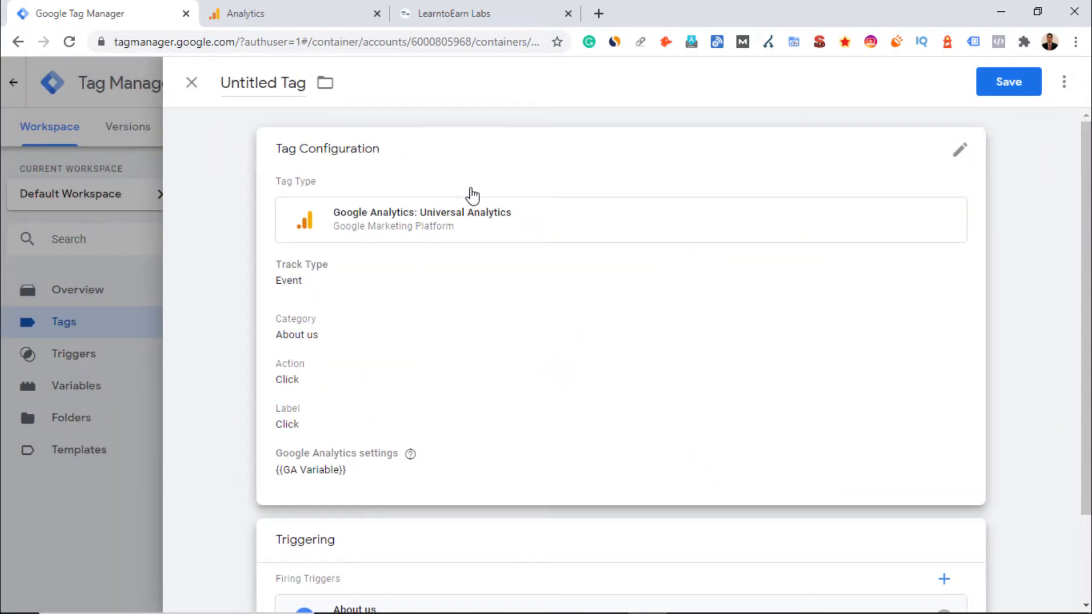
{"action": "left_click", "coordinate": [298, 84]}
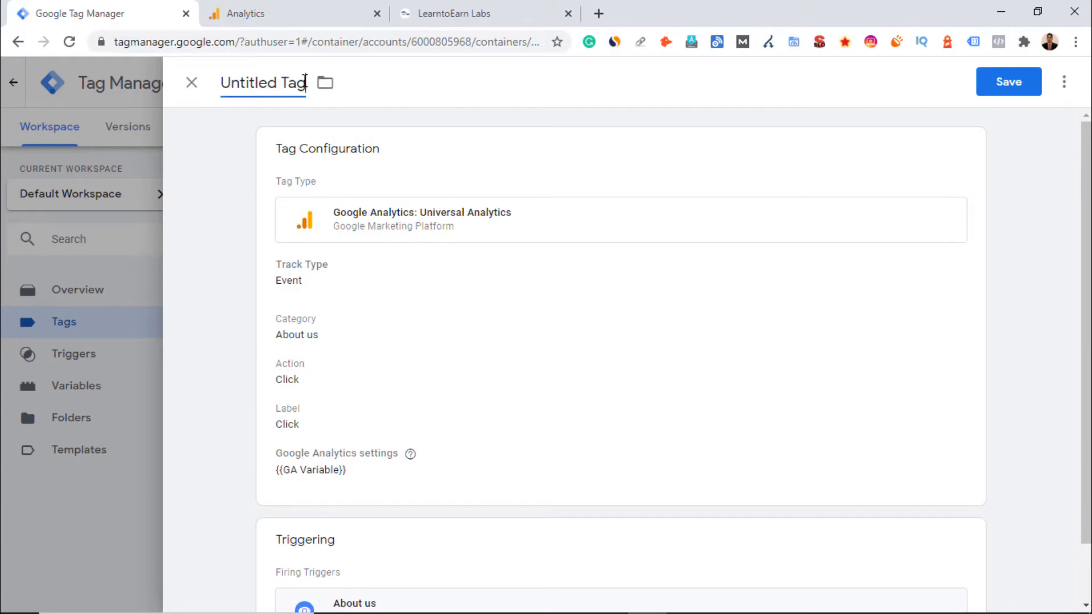
{"action": "key", "text": "BackSpace"}
{"action": "key", "text": "BackSpace"}
{"action": "key", "text": "BackSpace"}
{"action": "key", "text": "BackSpace"}
{"action": "key", "text": "BackSpace"}
{"action": "key", "text": "BackSpace"}
{"action": "key", "text": "BackSpace"}
{"action": "key", "text": "BackSpace"}
{"action": "key", "text": "BackSpace"}
{"action": "key", "text": "BackSpace"}
{"action": "key", "text": "BackSpace"}
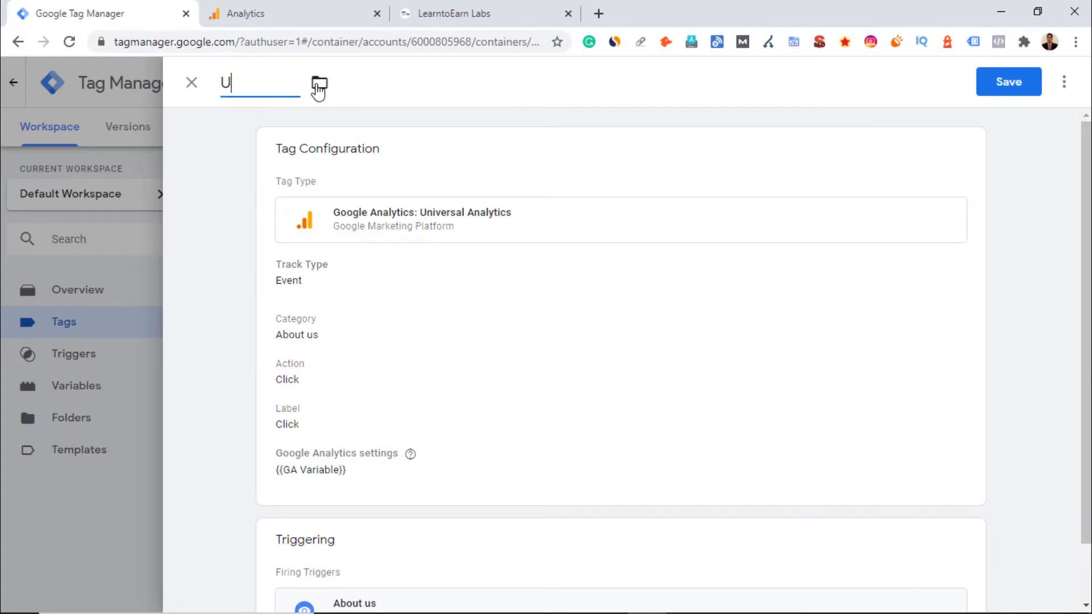
{"action": "key", "text": "BackSpace"}
{"action": "type", "text": "about us Tag"}
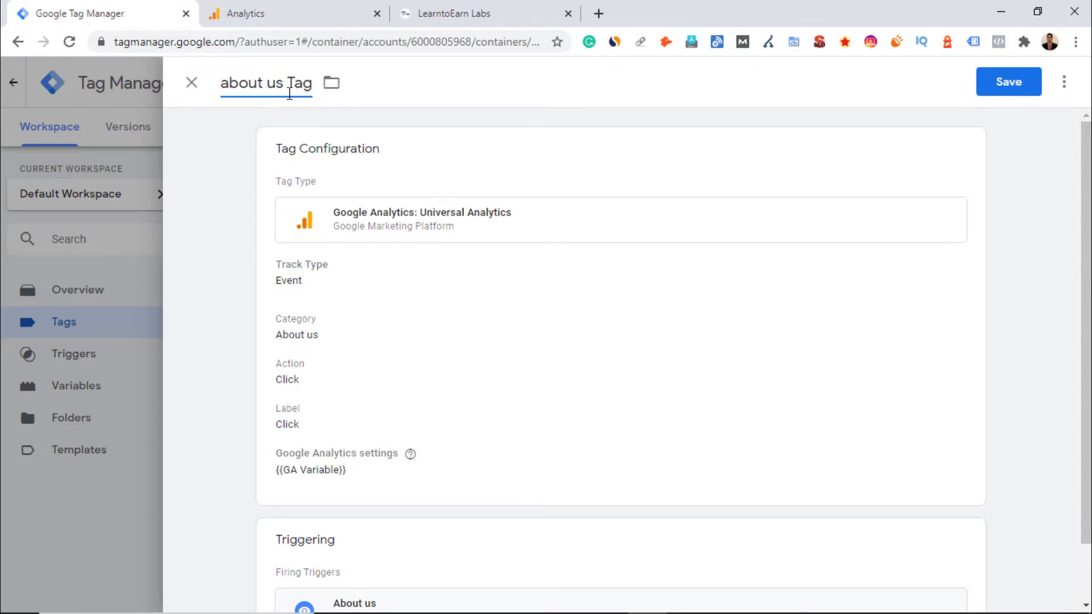
{"action": "type", "text": "A"}
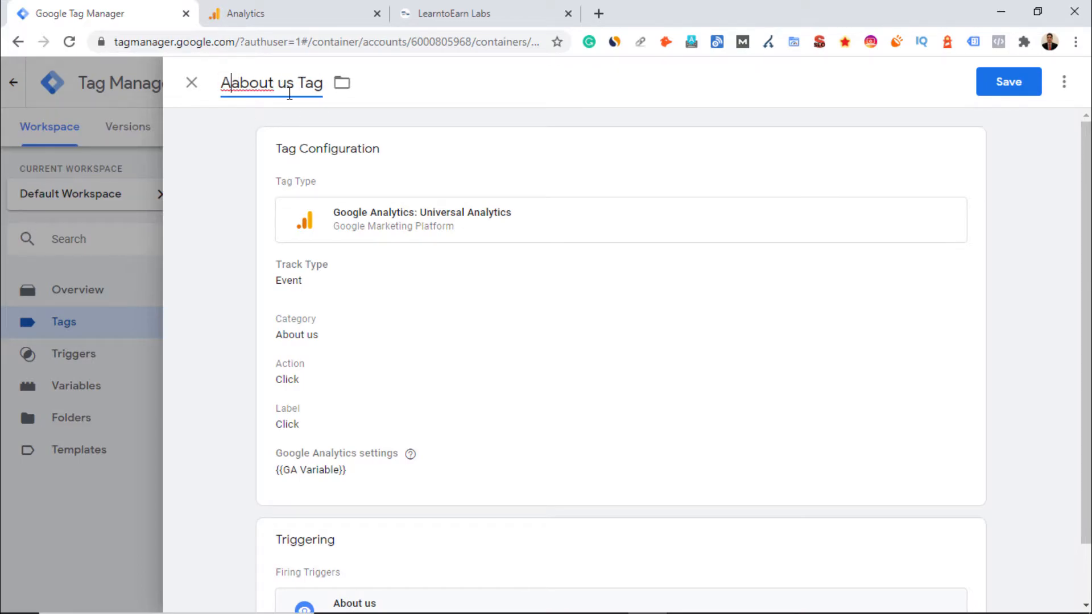
{"action": "key", "text": "Delete"}
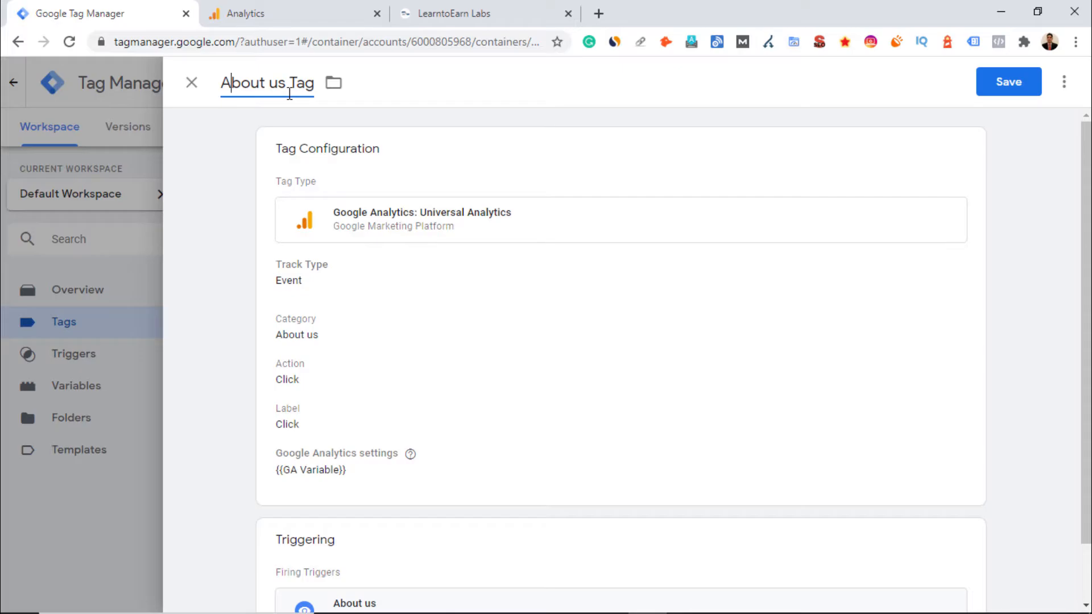
{"action": "left_click", "coordinate": [1008, 87]}
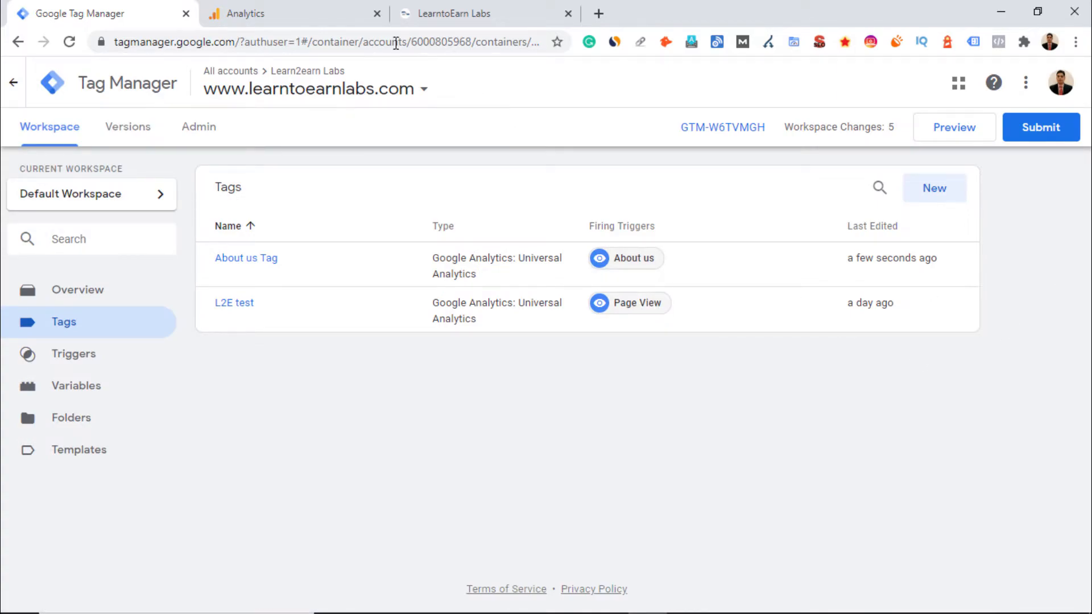
Open the real-time Events report in Analytics showing events from the last 30 minutes
{"action": "left_click", "coordinate": [329, 13]}
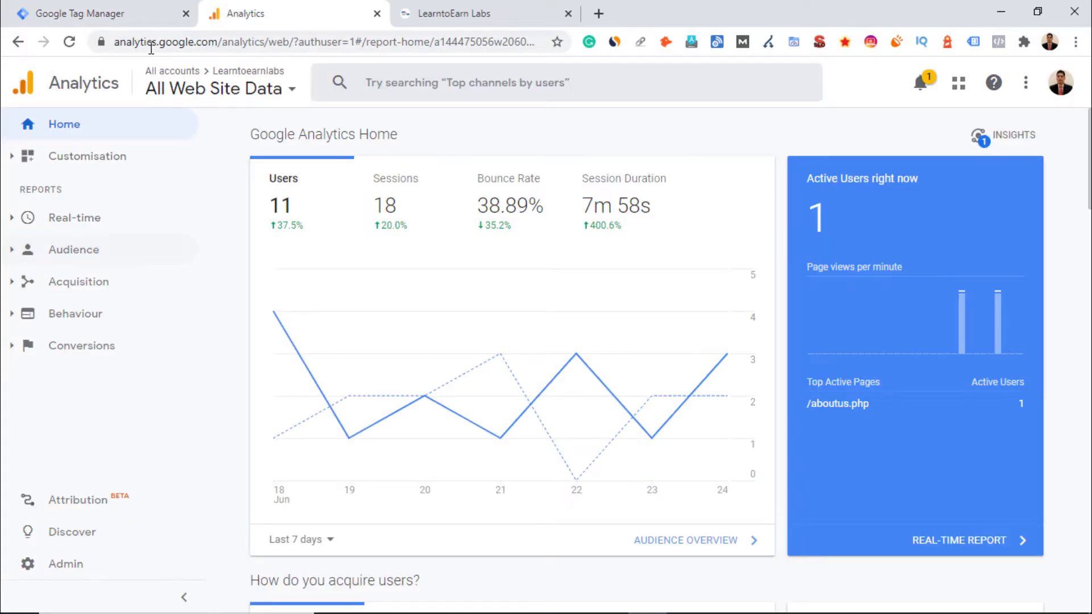
{"action": "left_click", "coordinate": [12, 221]}
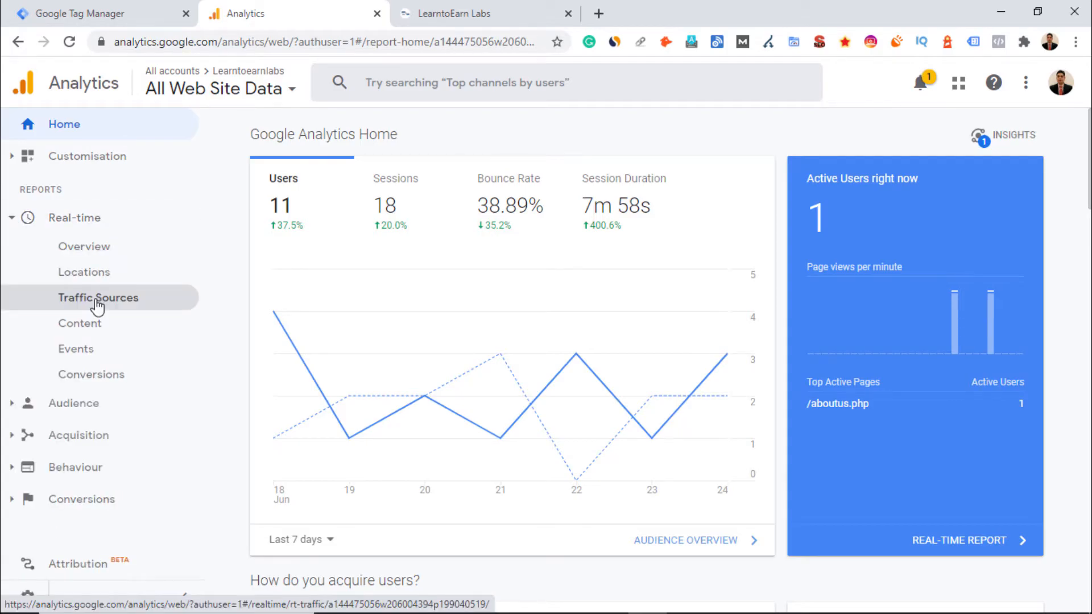
{"action": "left_click", "coordinate": [75, 349]}
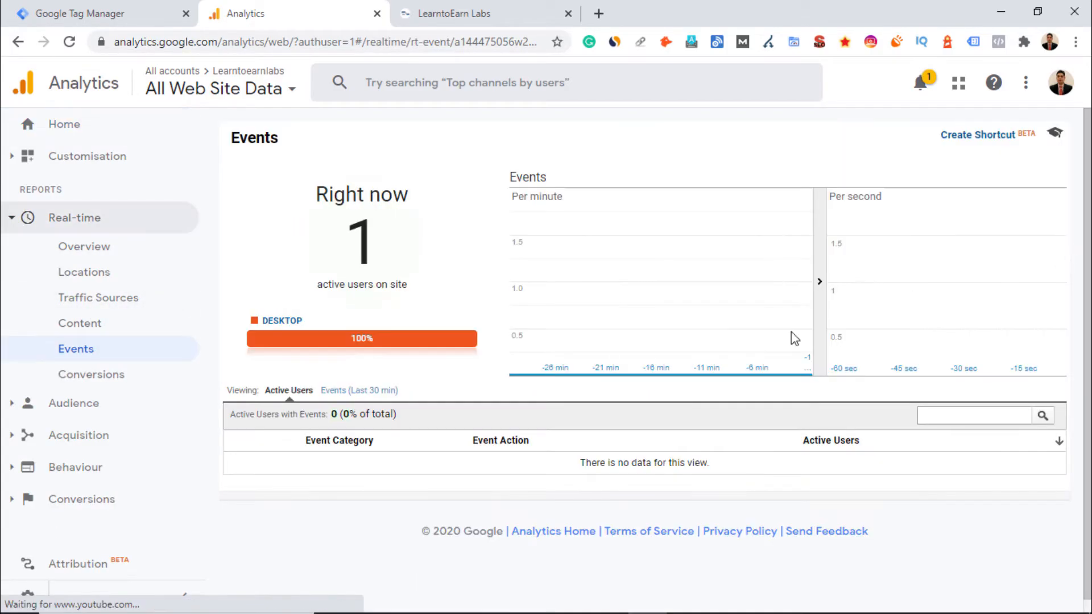
{"action": "left_click", "coordinate": [370, 392]}
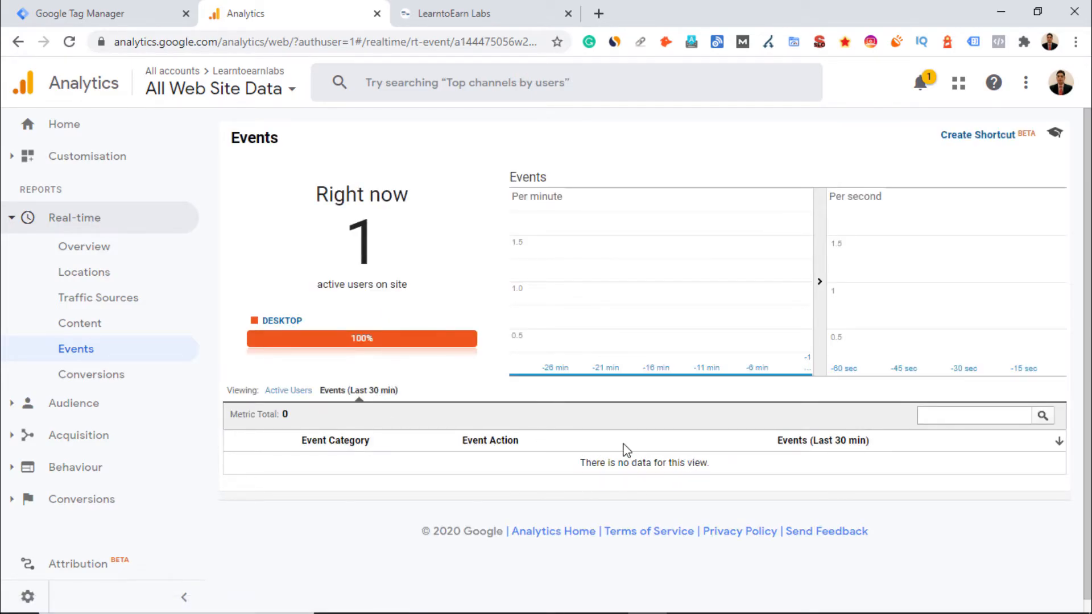
Start Preview mode for the workspace and reload the About Us page on the website
{"action": "left_click", "coordinate": [145, 2]}
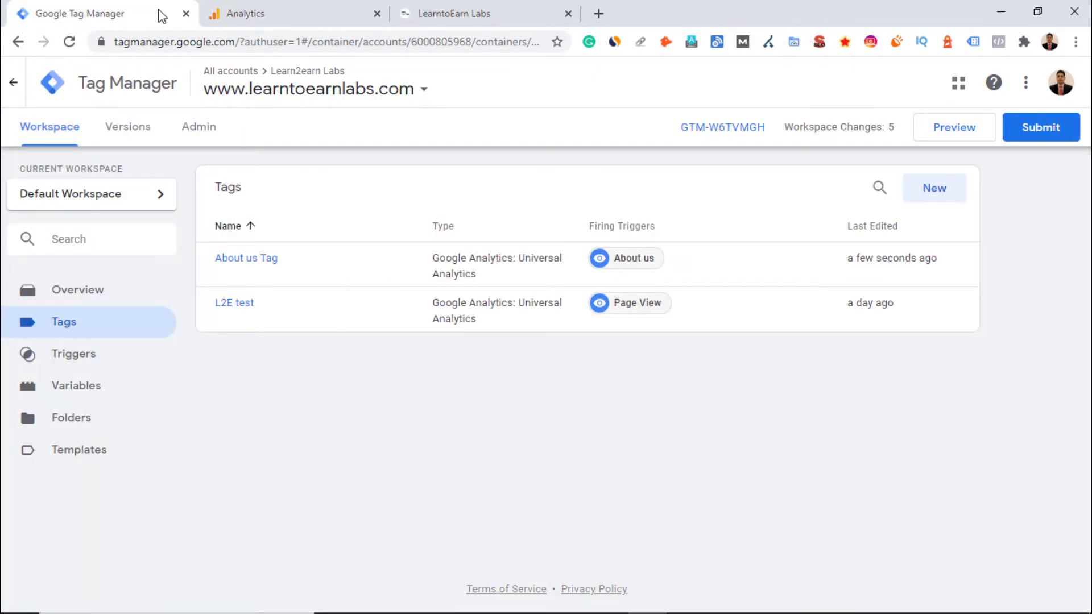
{"action": "left_click", "coordinate": [955, 142]}
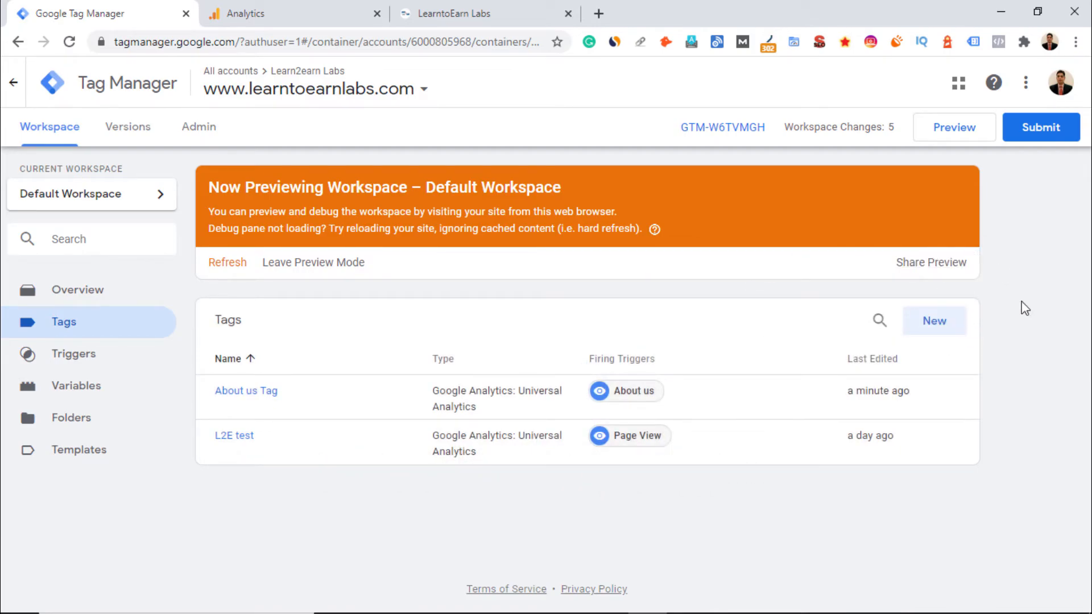
{"action": "left_click", "coordinate": [465, 11]}
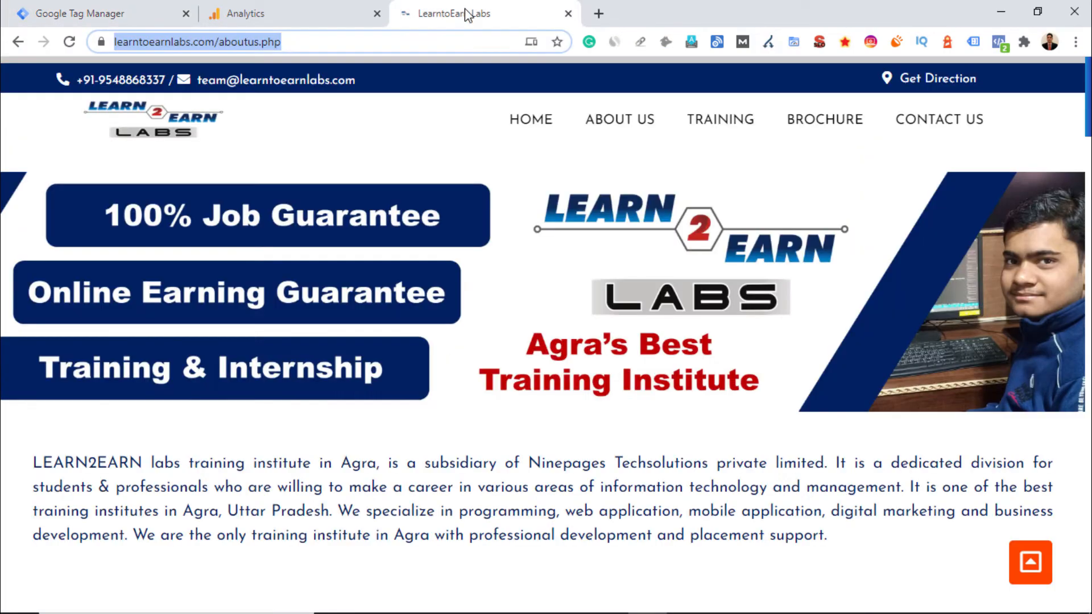
{"action": "left_click", "coordinate": [68, 42]}
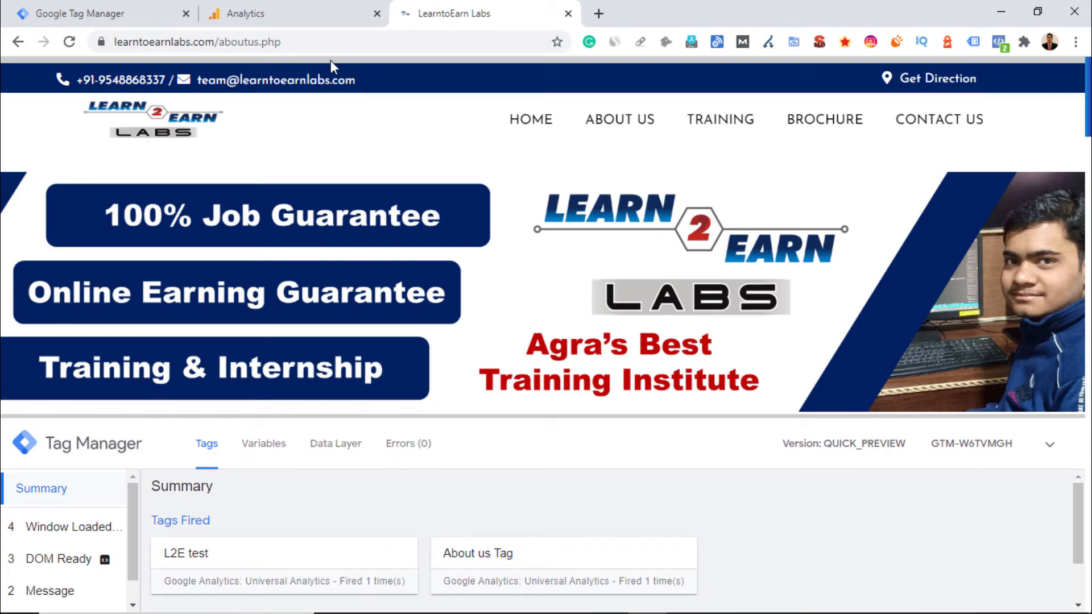
Check which tags fired in the debug pane on the About Us page and on the home page
{"action": "scroll", "coordinate": [402, 336], "scroll_direction": "down", "scroll_amount": 3}
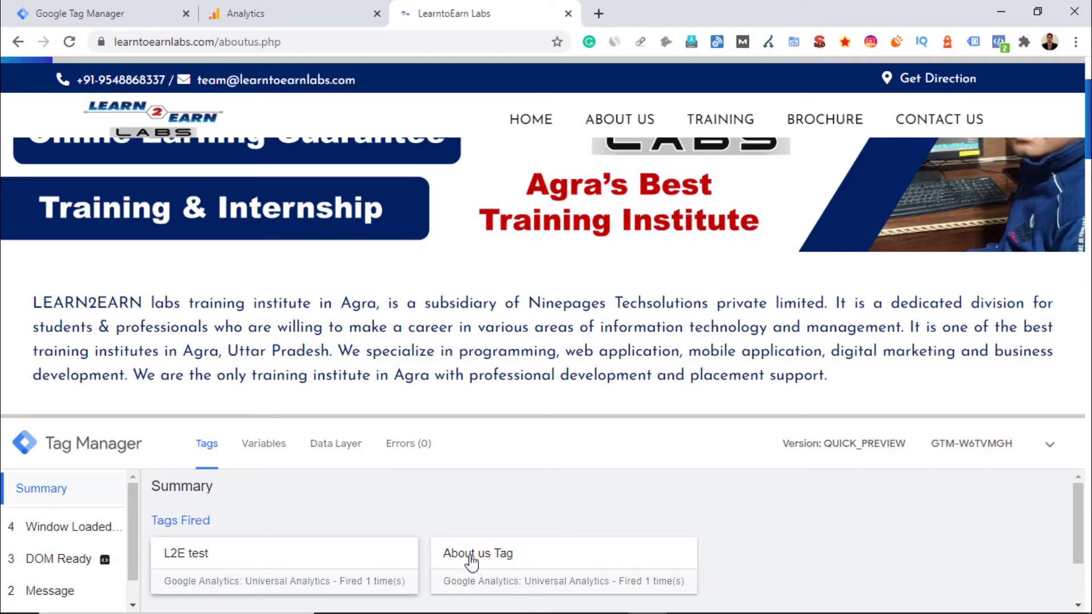
{"action": "scroll", "coordinate": [620, 283], "scroll_direction": "up", "scroll_amount": 3}
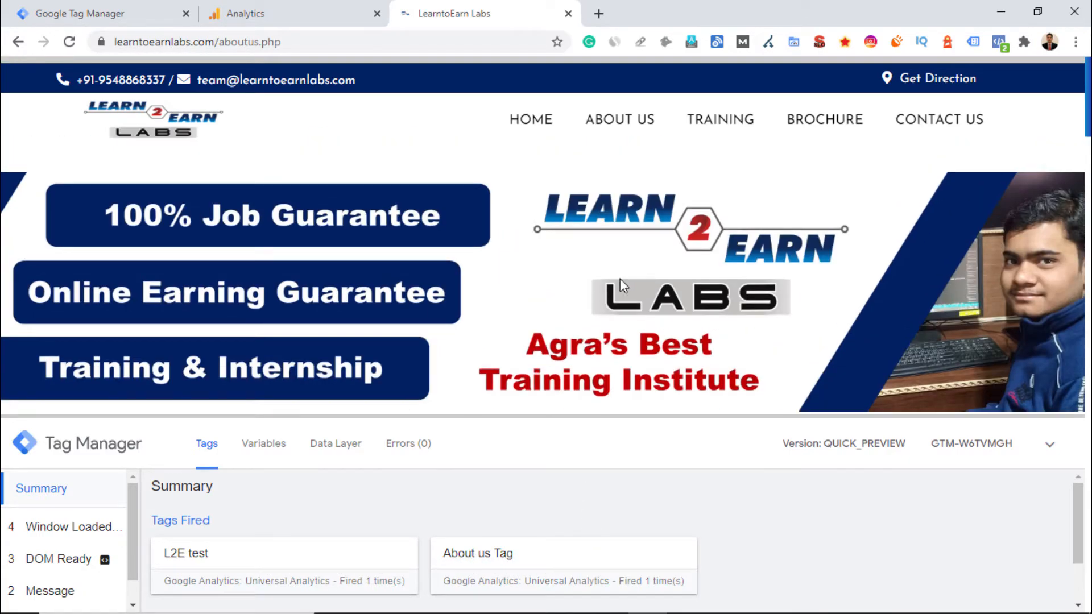
{"action": "left_click", "coordinate": [531, 121]}
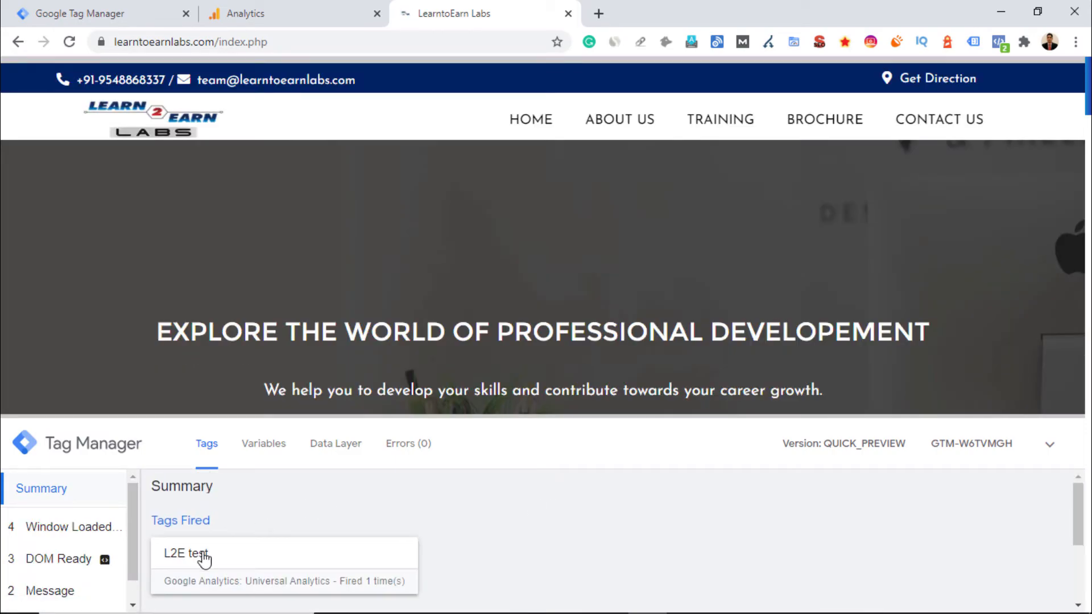
{"action": "scroll", "coordinate": [400, 546], "scroll_direction": "down", "scroll_amount": 2}
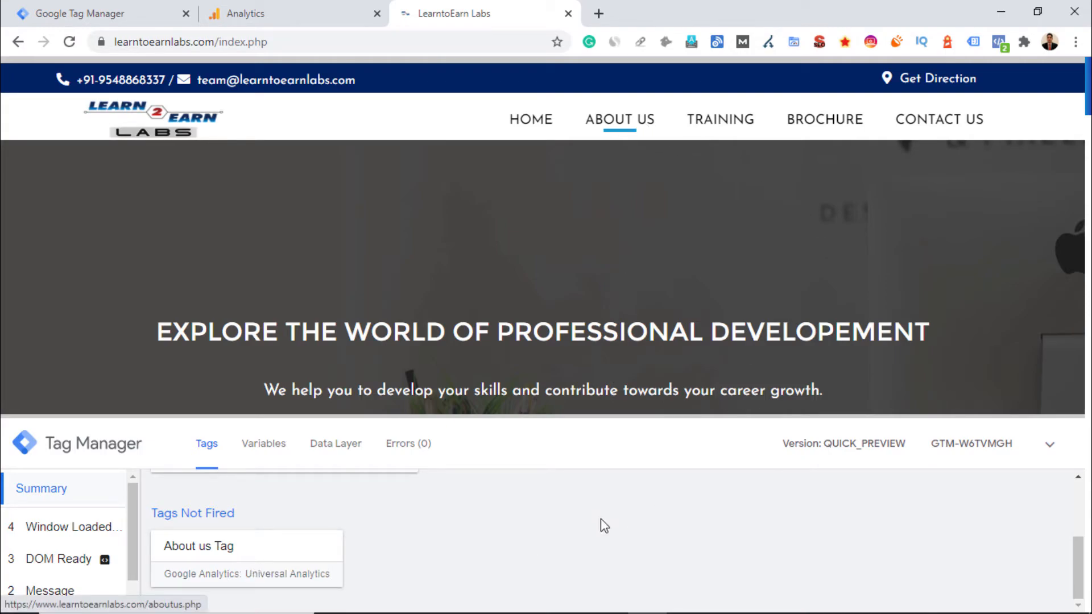
Review the About us event in the real-time Events report
{"action": "left_click", "coordinate": [306, 8]}
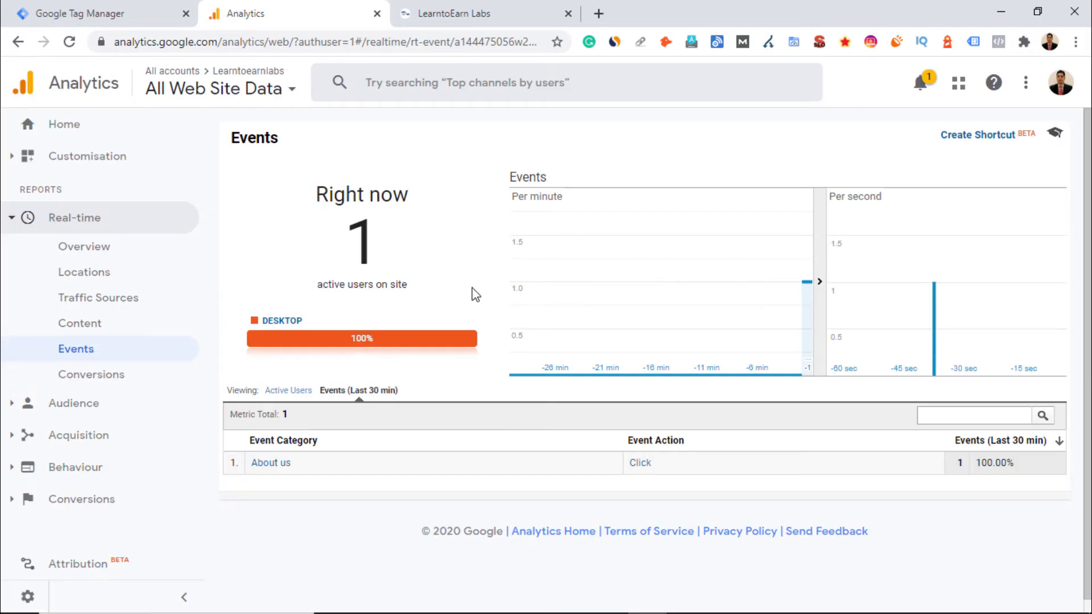
{"action": "left_click_drag", "start_coordinate": [679, 471], "coordinate": [251, 470]}
{"action": "left_click", "coordinate": [626, 515]}
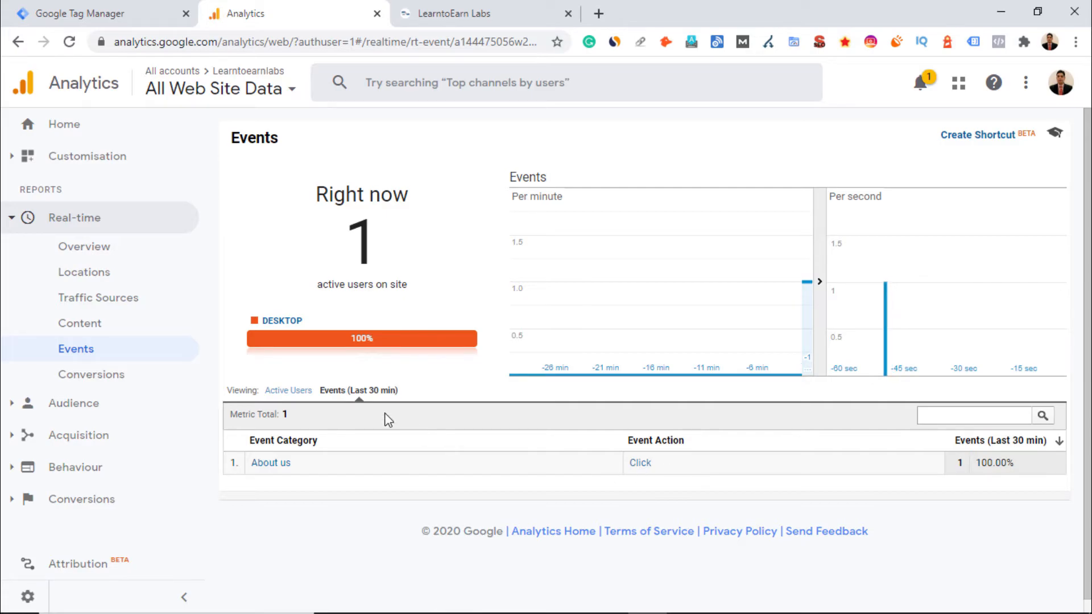
Visit the About Us page again and recheck the About us event count in the real-time report
{"action": "left_click", "coordinate": [478, 22]}
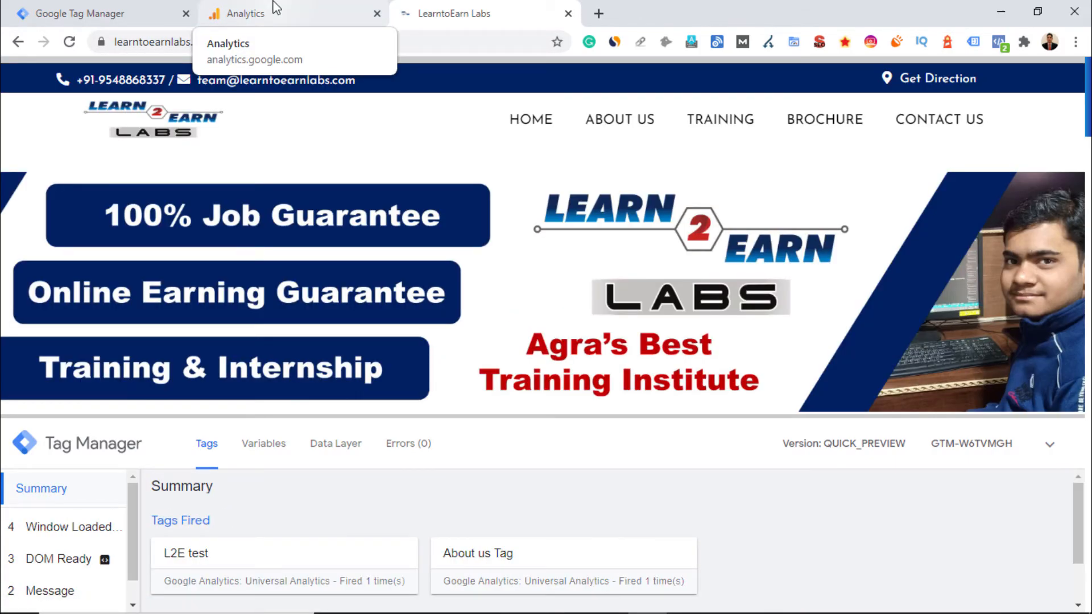
{"action": "left_click", "coordinate": [296, 14]}
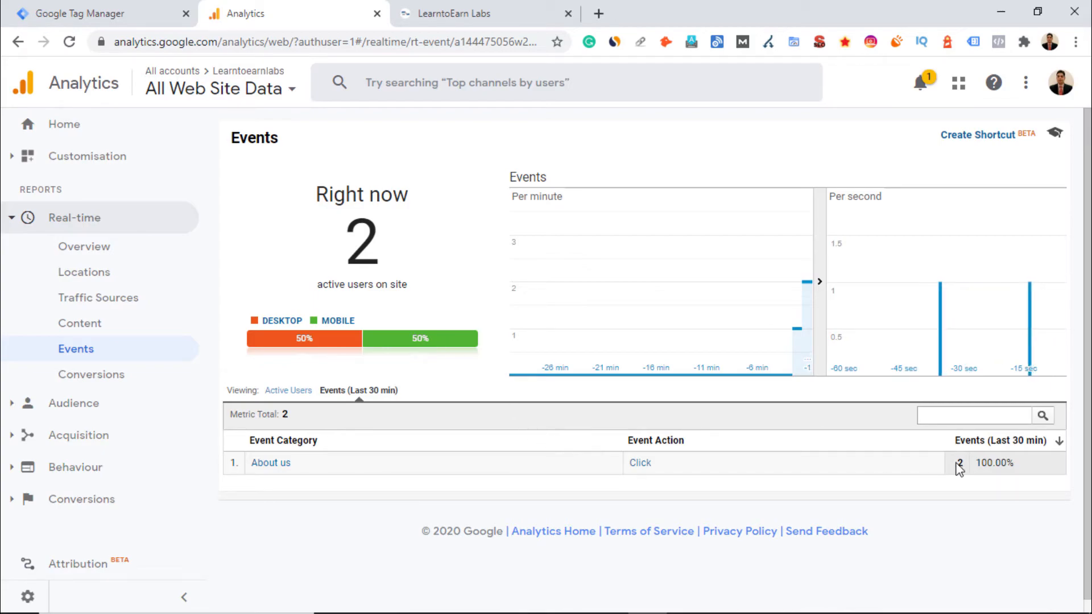
{"action": "left_click_drag", "start_coordinate": [965, 463], "coordinate": [957, 465]}
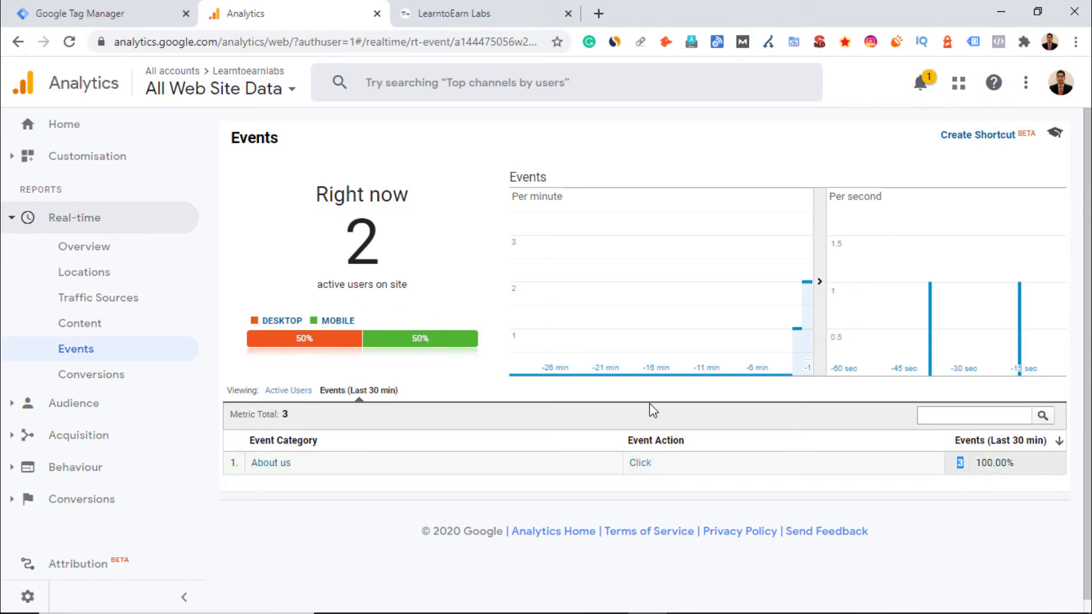
{"action": "left_click", "coordinate": [957, 467]}
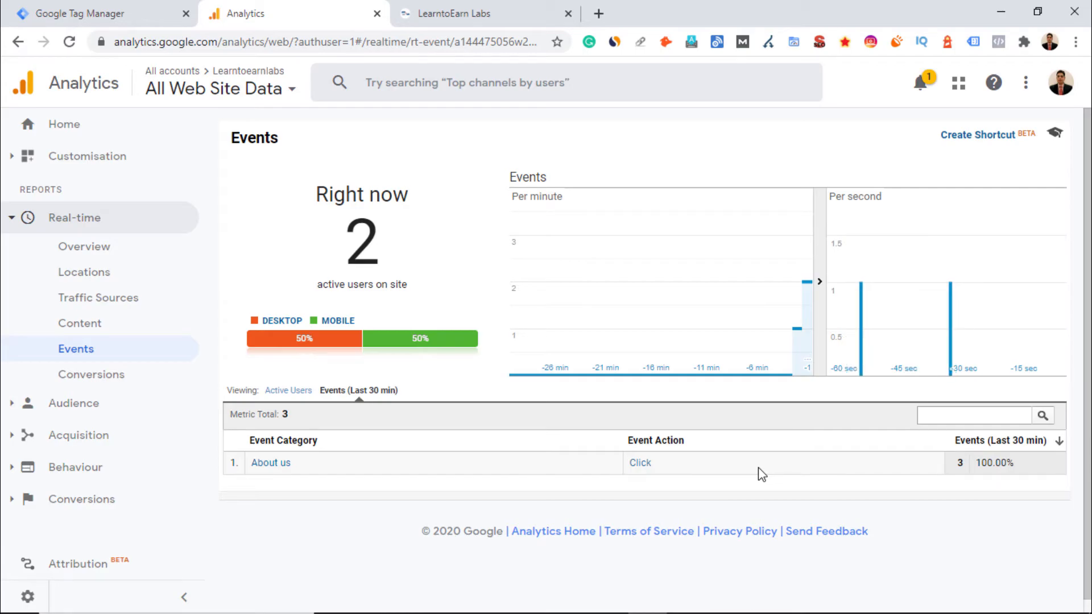
Leave Preview Mode in Tag Manager and close the debug pane on the website
{"action": "left_click", "coordinate": [496, 13]}
{"action": "left_click", "coordinate": [145, 12]}
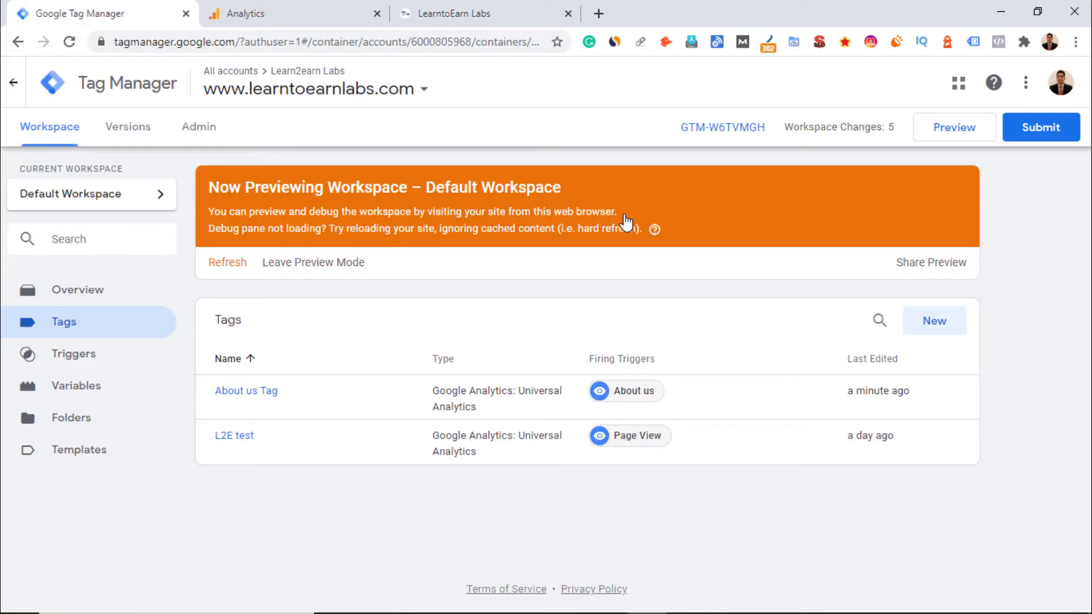
{"action": "left_click", "coordinate": [328, 264]}
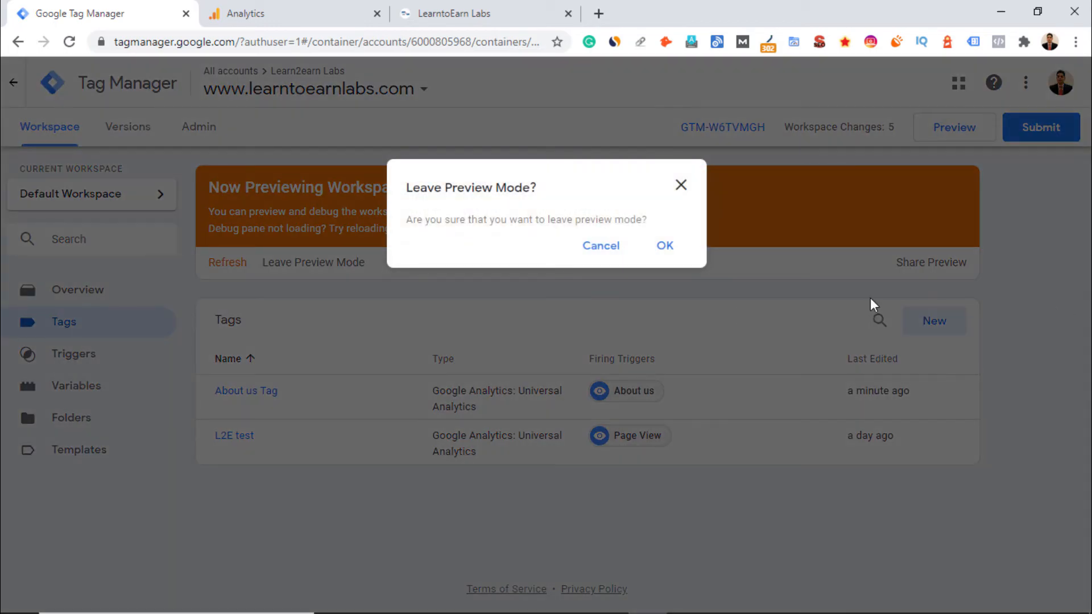
{"action": "left_click", "coordinate": [666, 246]}
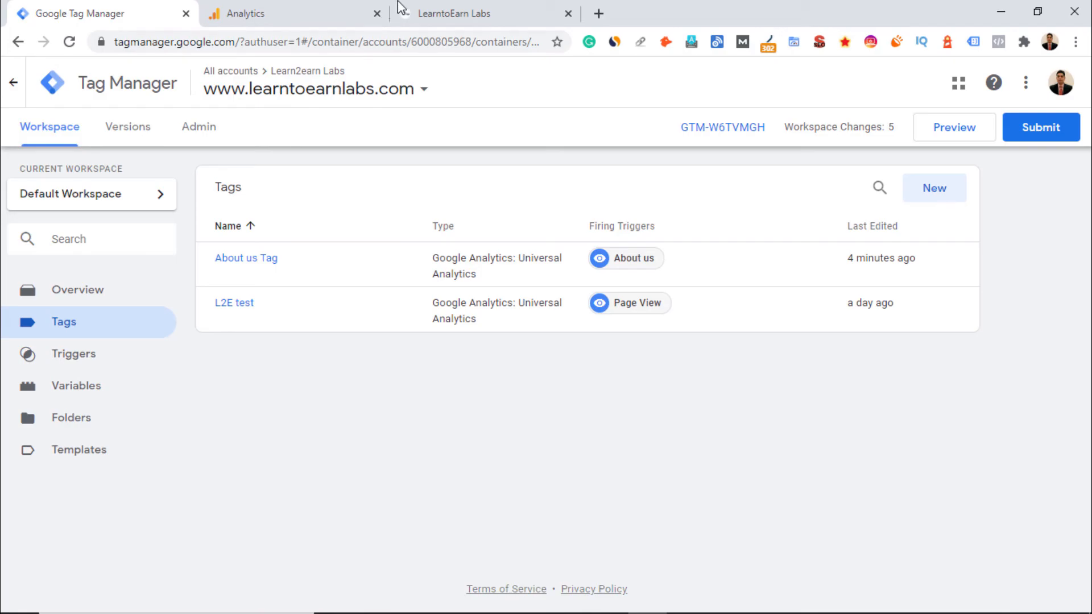
{"action": "left_click", "coordinate": [441, 13]}
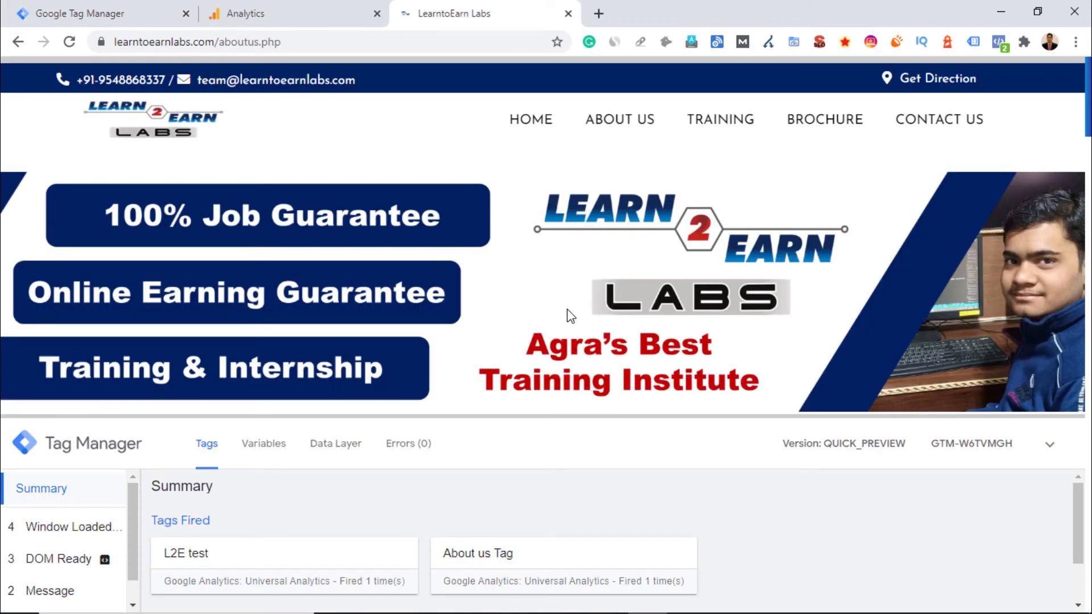
{"action": "left_click", "coordinate": [1050, 444]}
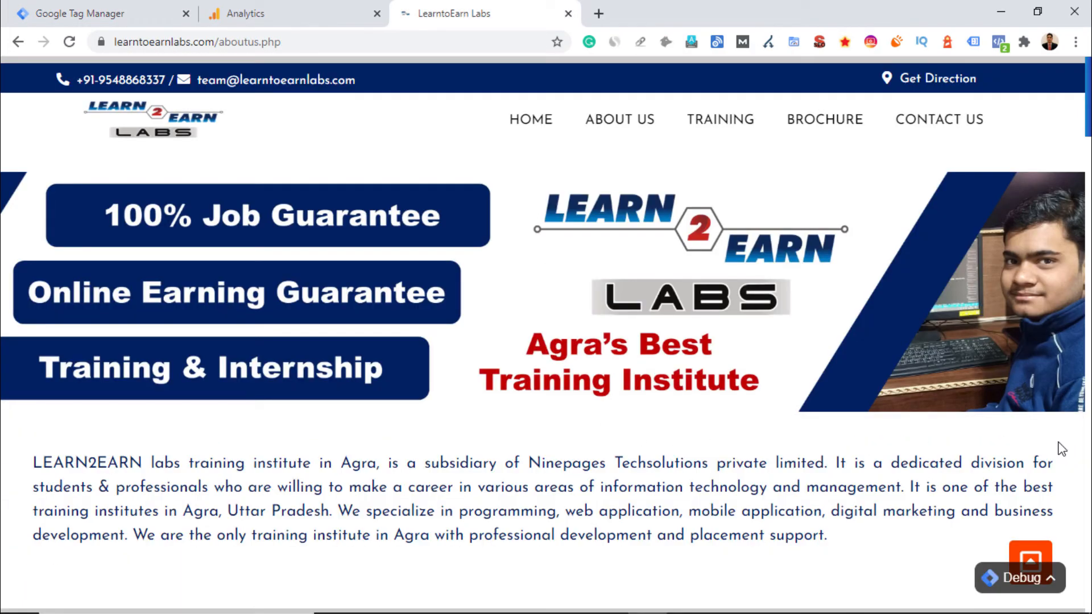